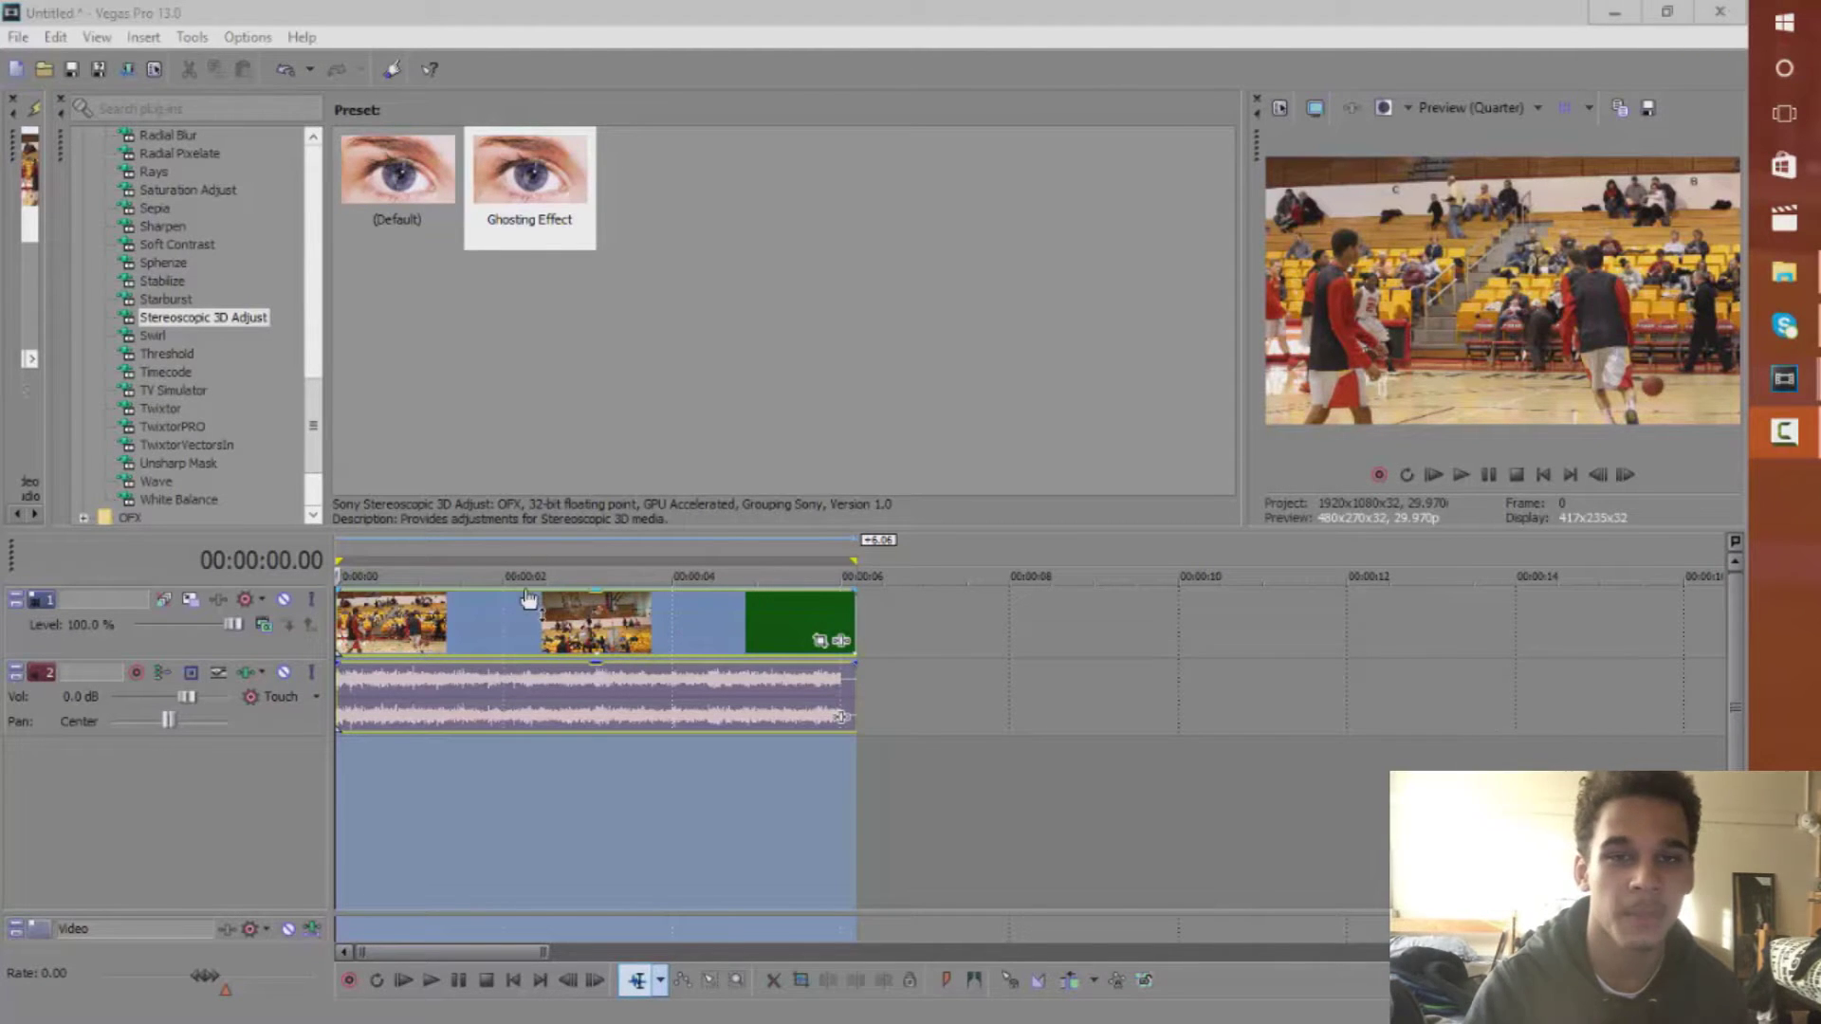
# Turn on Force Resample for the basketball clip at 4.04 seconds via its Switches menu
pyautogui.rightClick(488, 626)
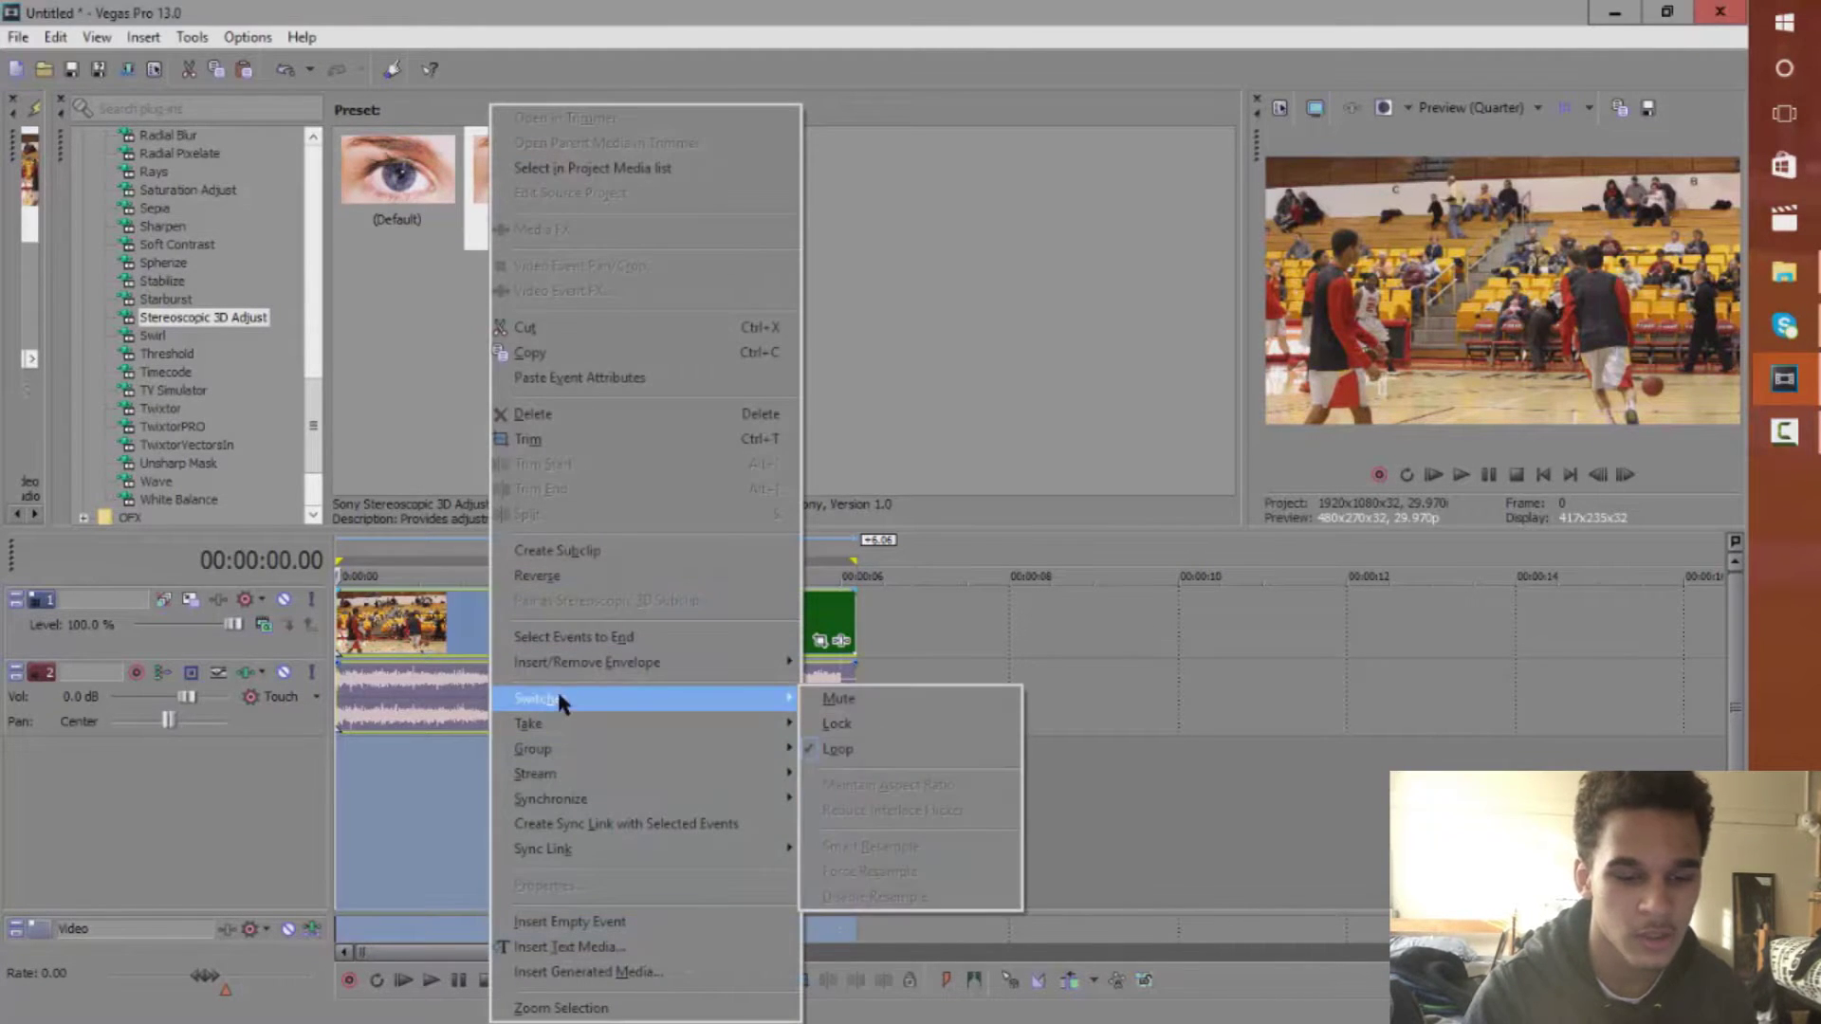
pyautogui.click(681, 599)
pyautogui.rightClick(680, 599)
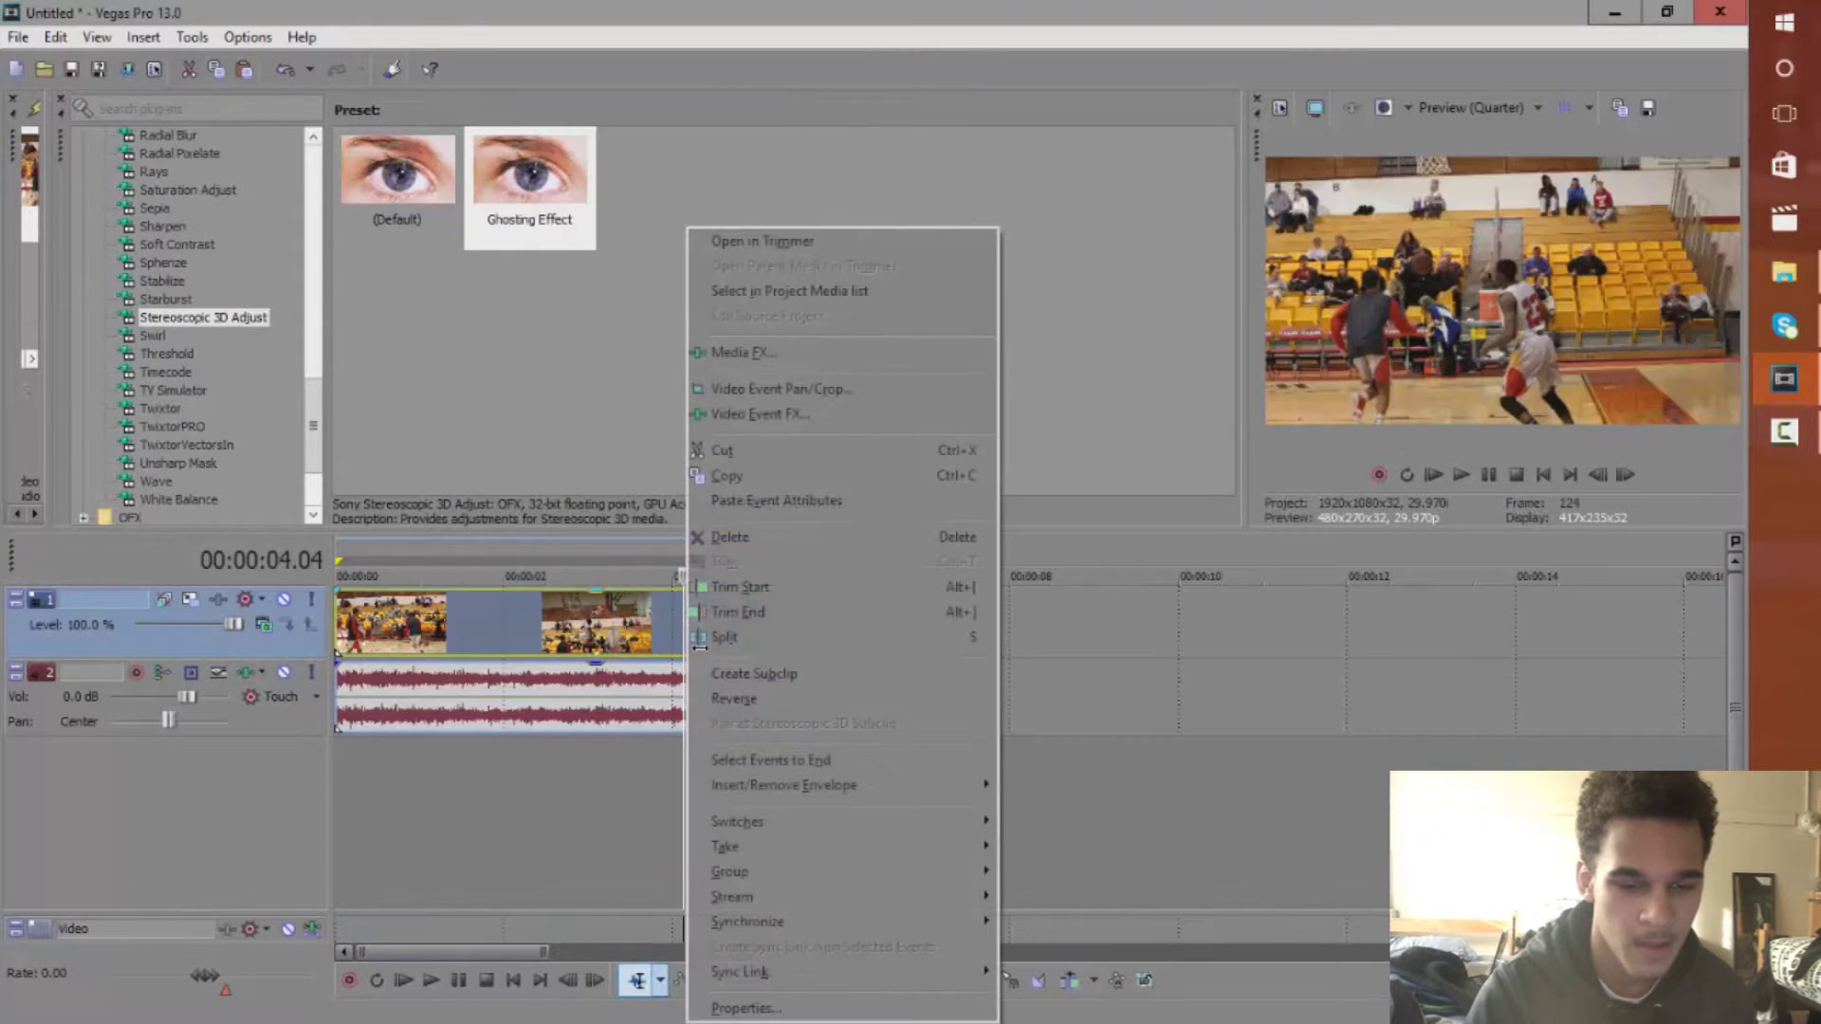
pyautogui.moveTo(729, 842)
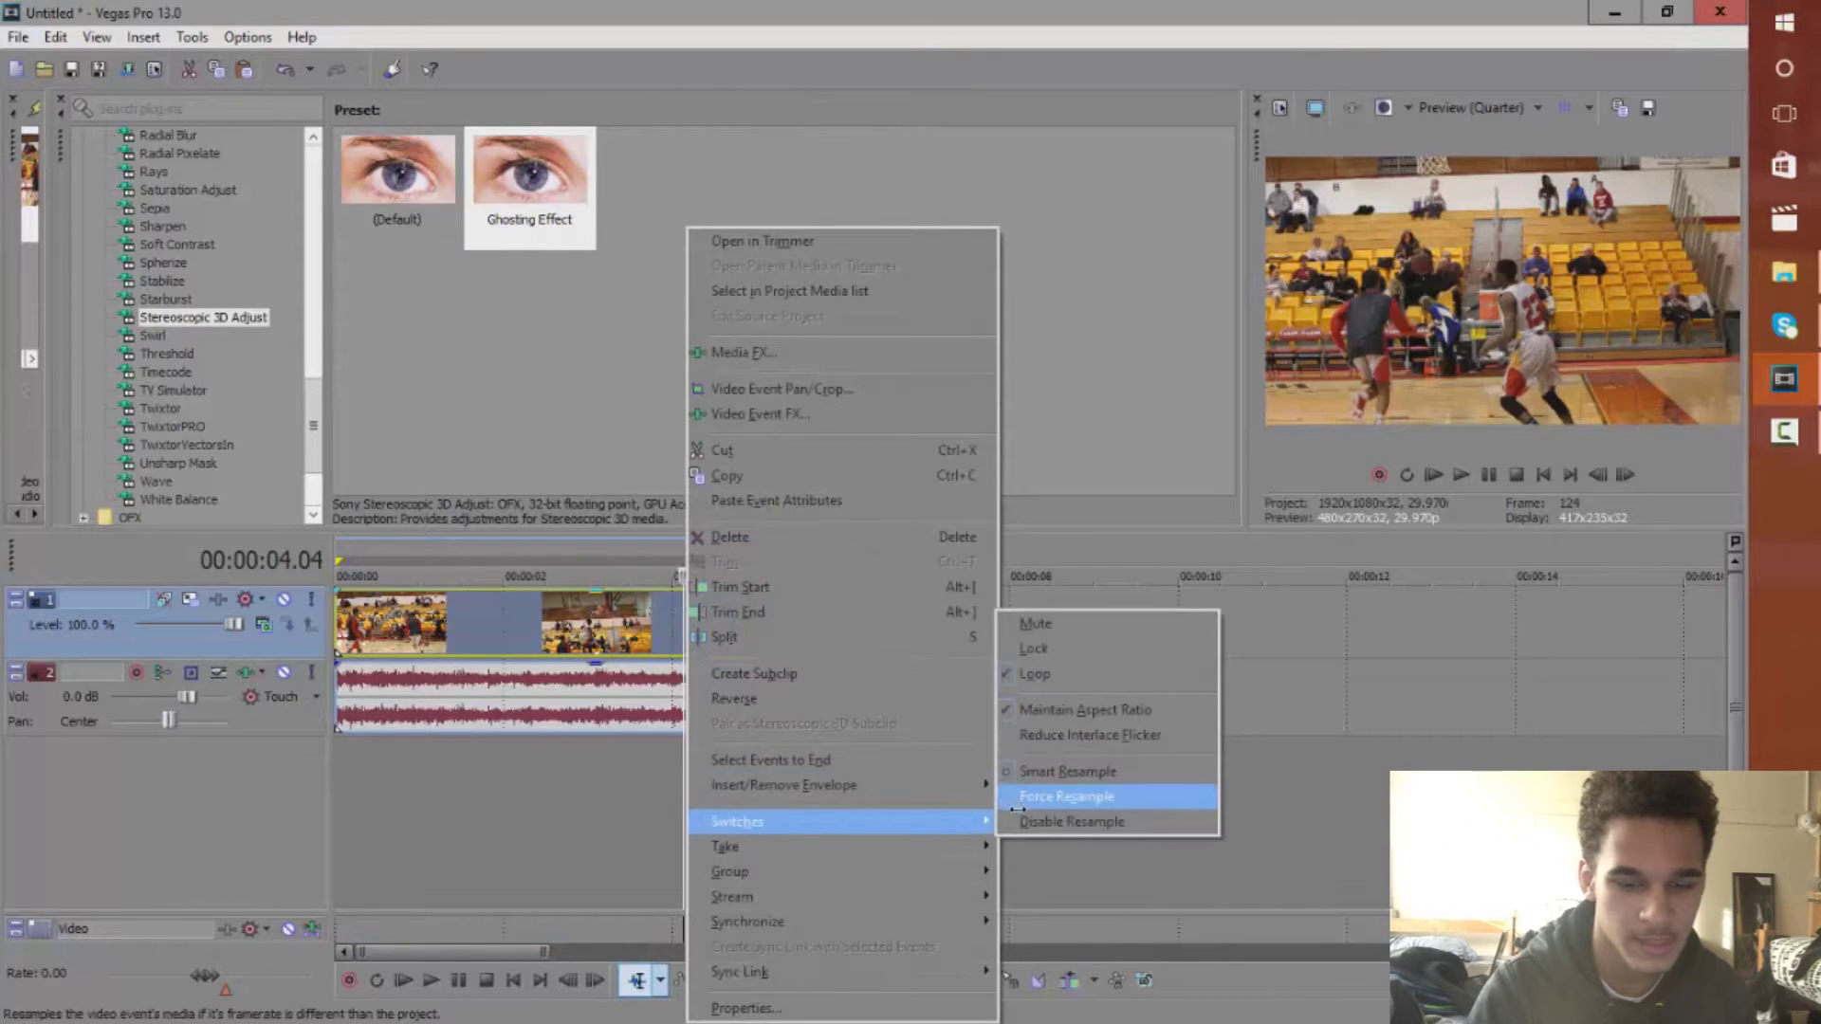
pyautogui.click(1016, 805)
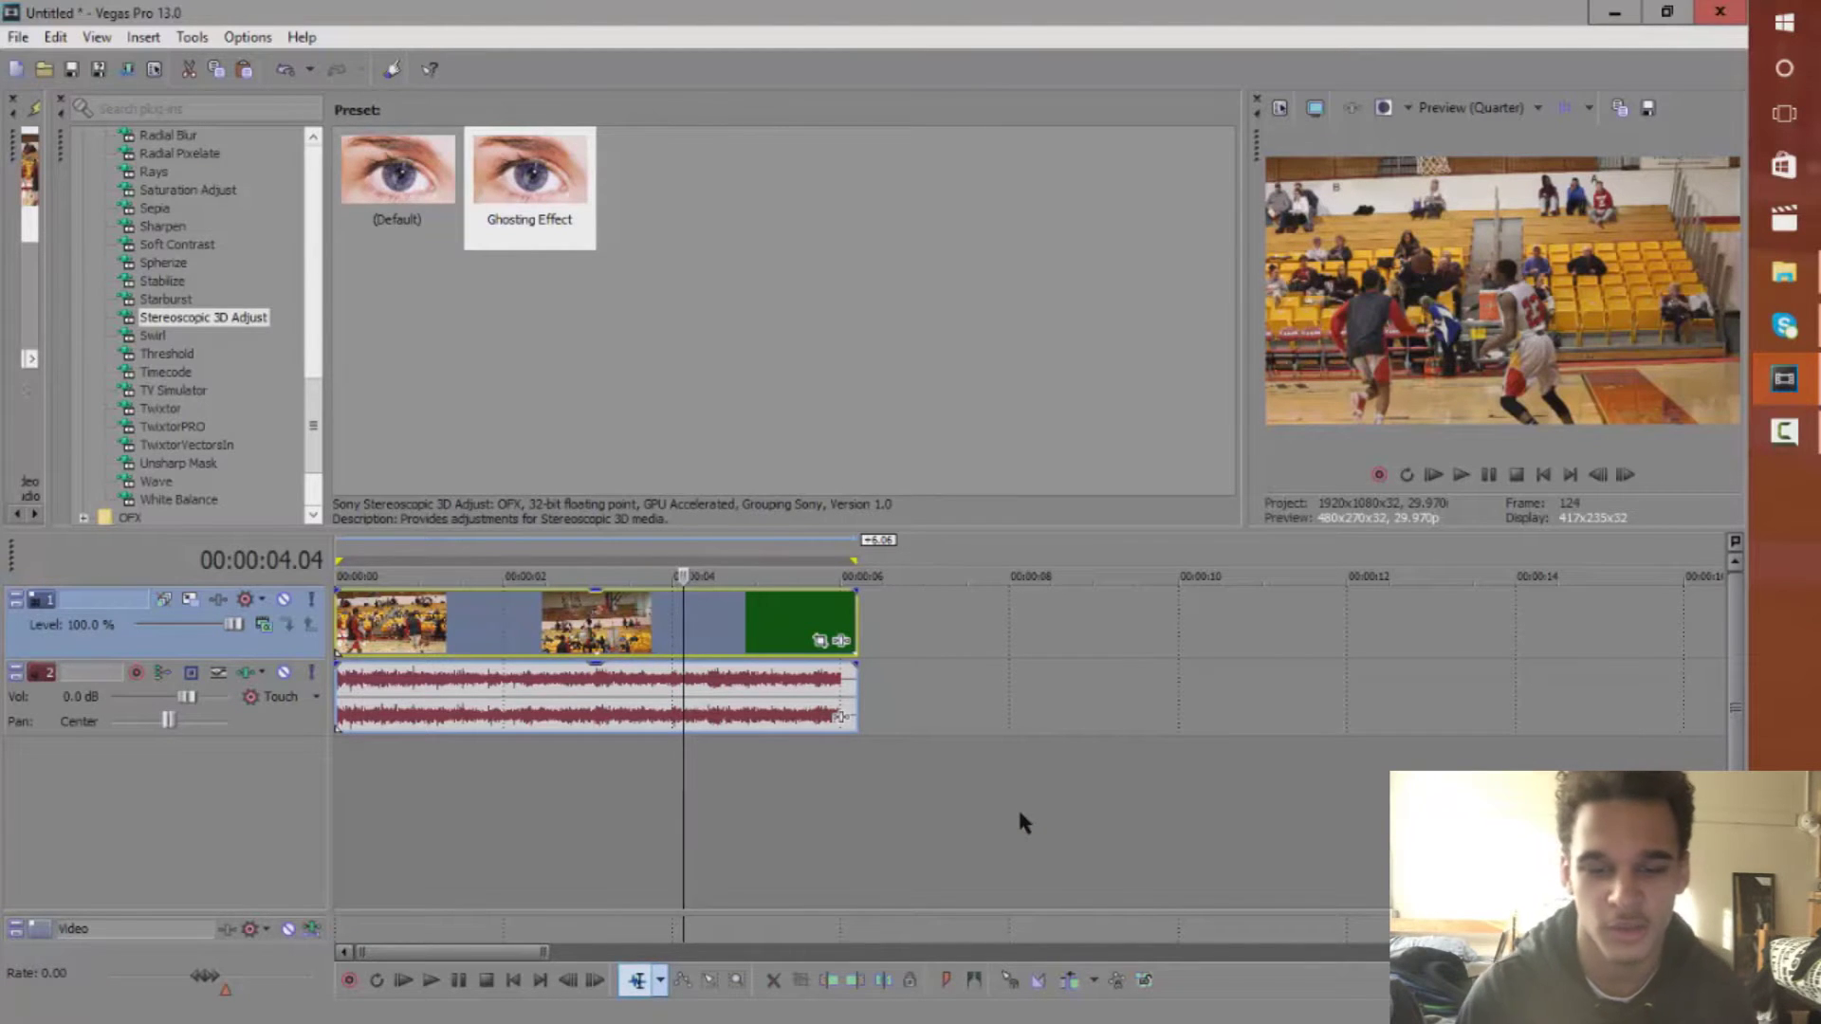
# Set the project's Stereoscopic 3D mode to Anaglyphic (red/cyan) and apply it
pyautogui.click(1279, 107)
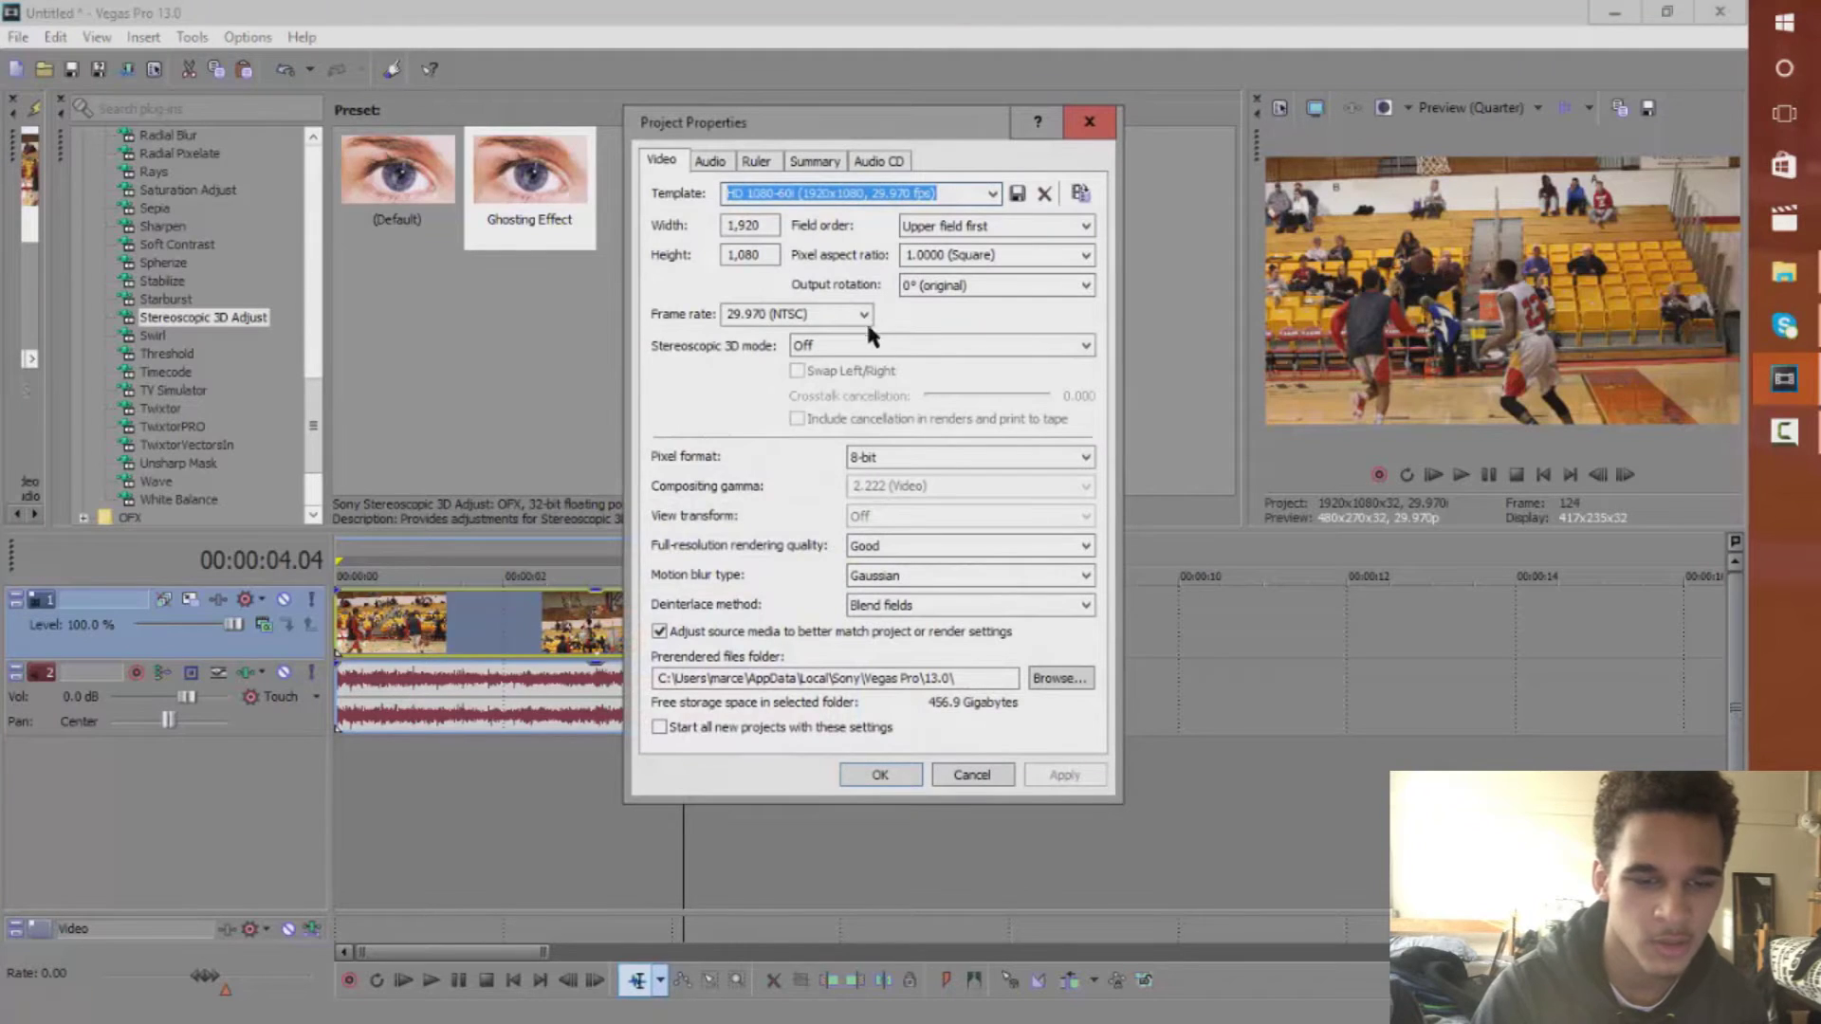
pyautogui.click(847, 348)
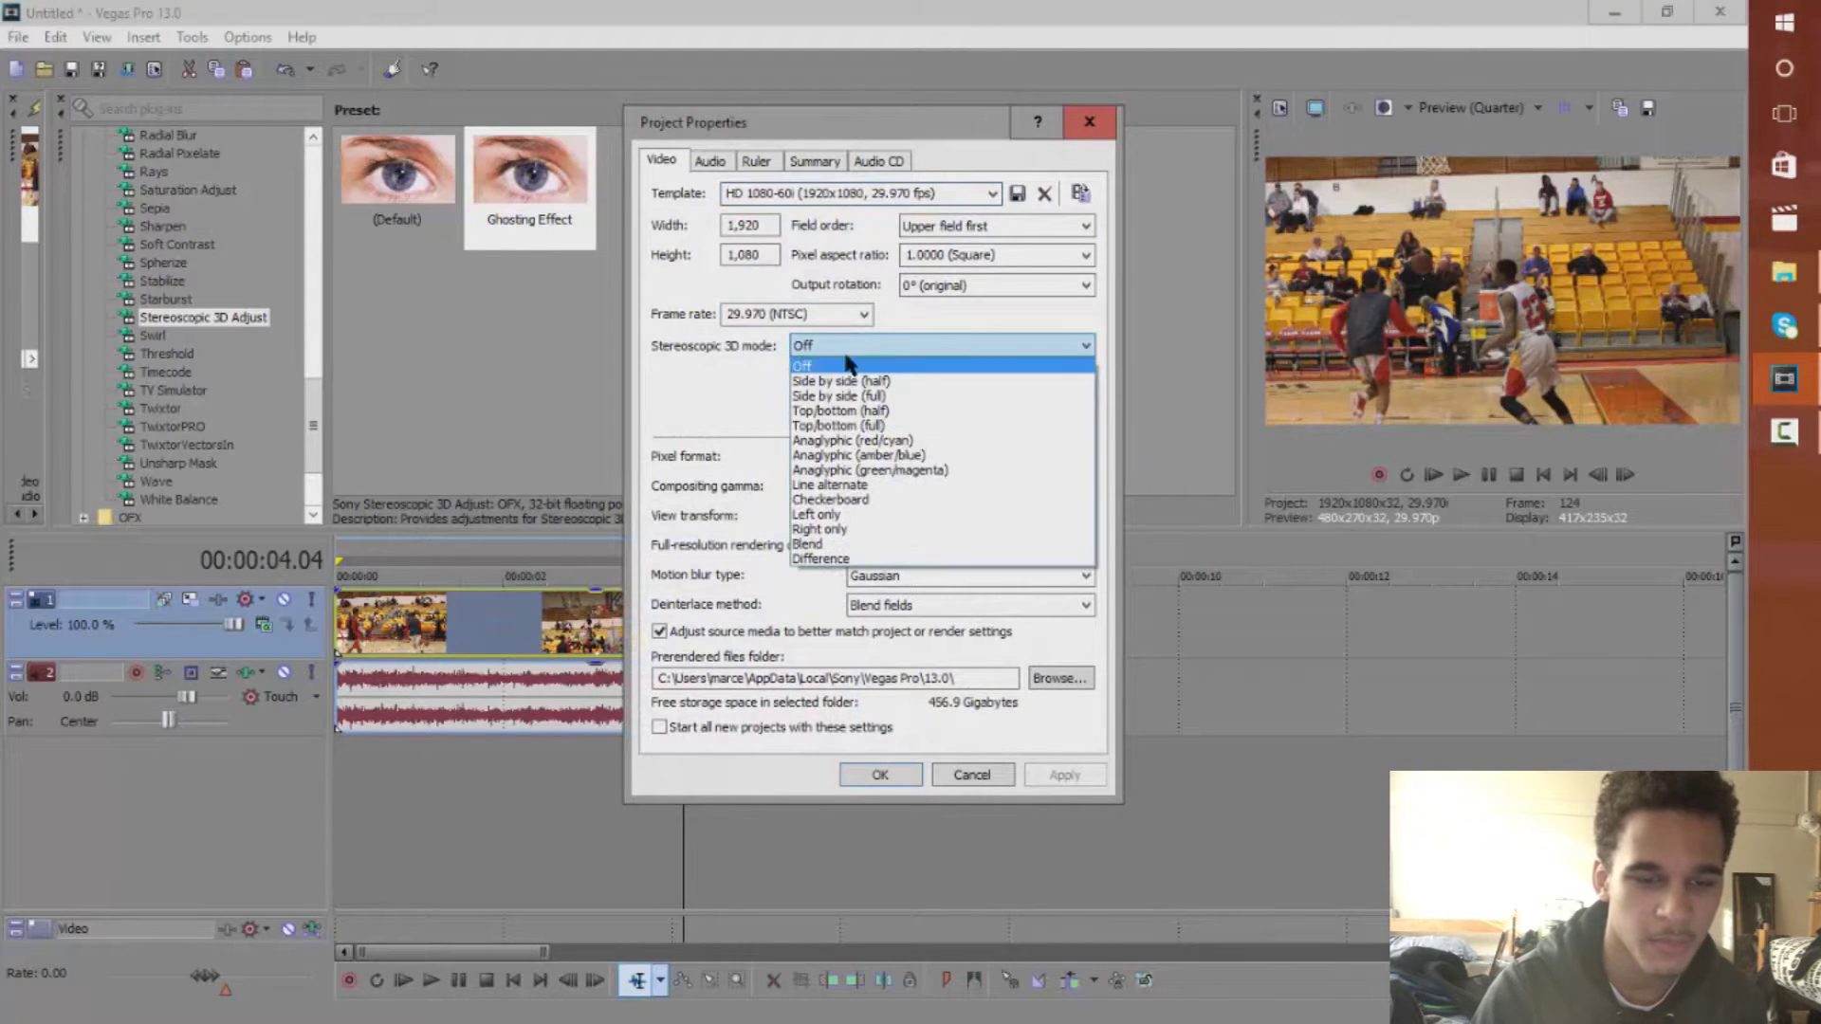
pyautogui.click(834, 441)
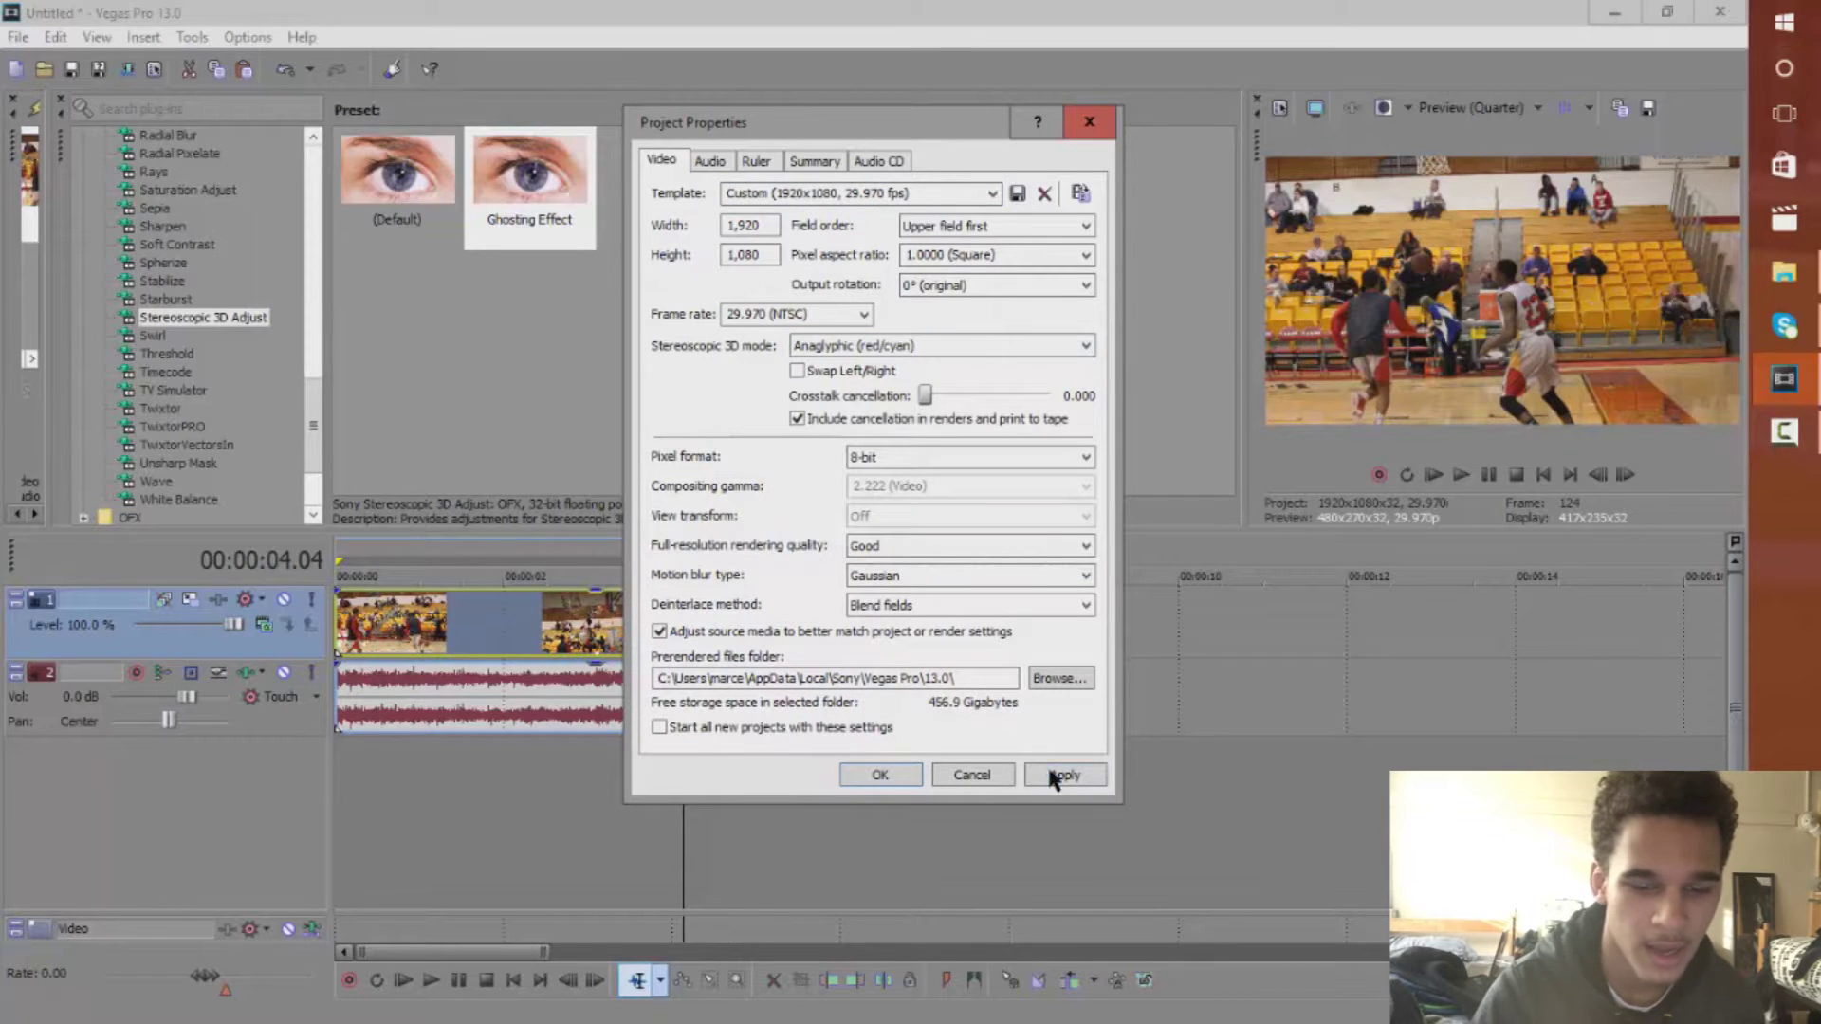
pyautogui.click(1053, 777)
pyautogui.click(880, 775)
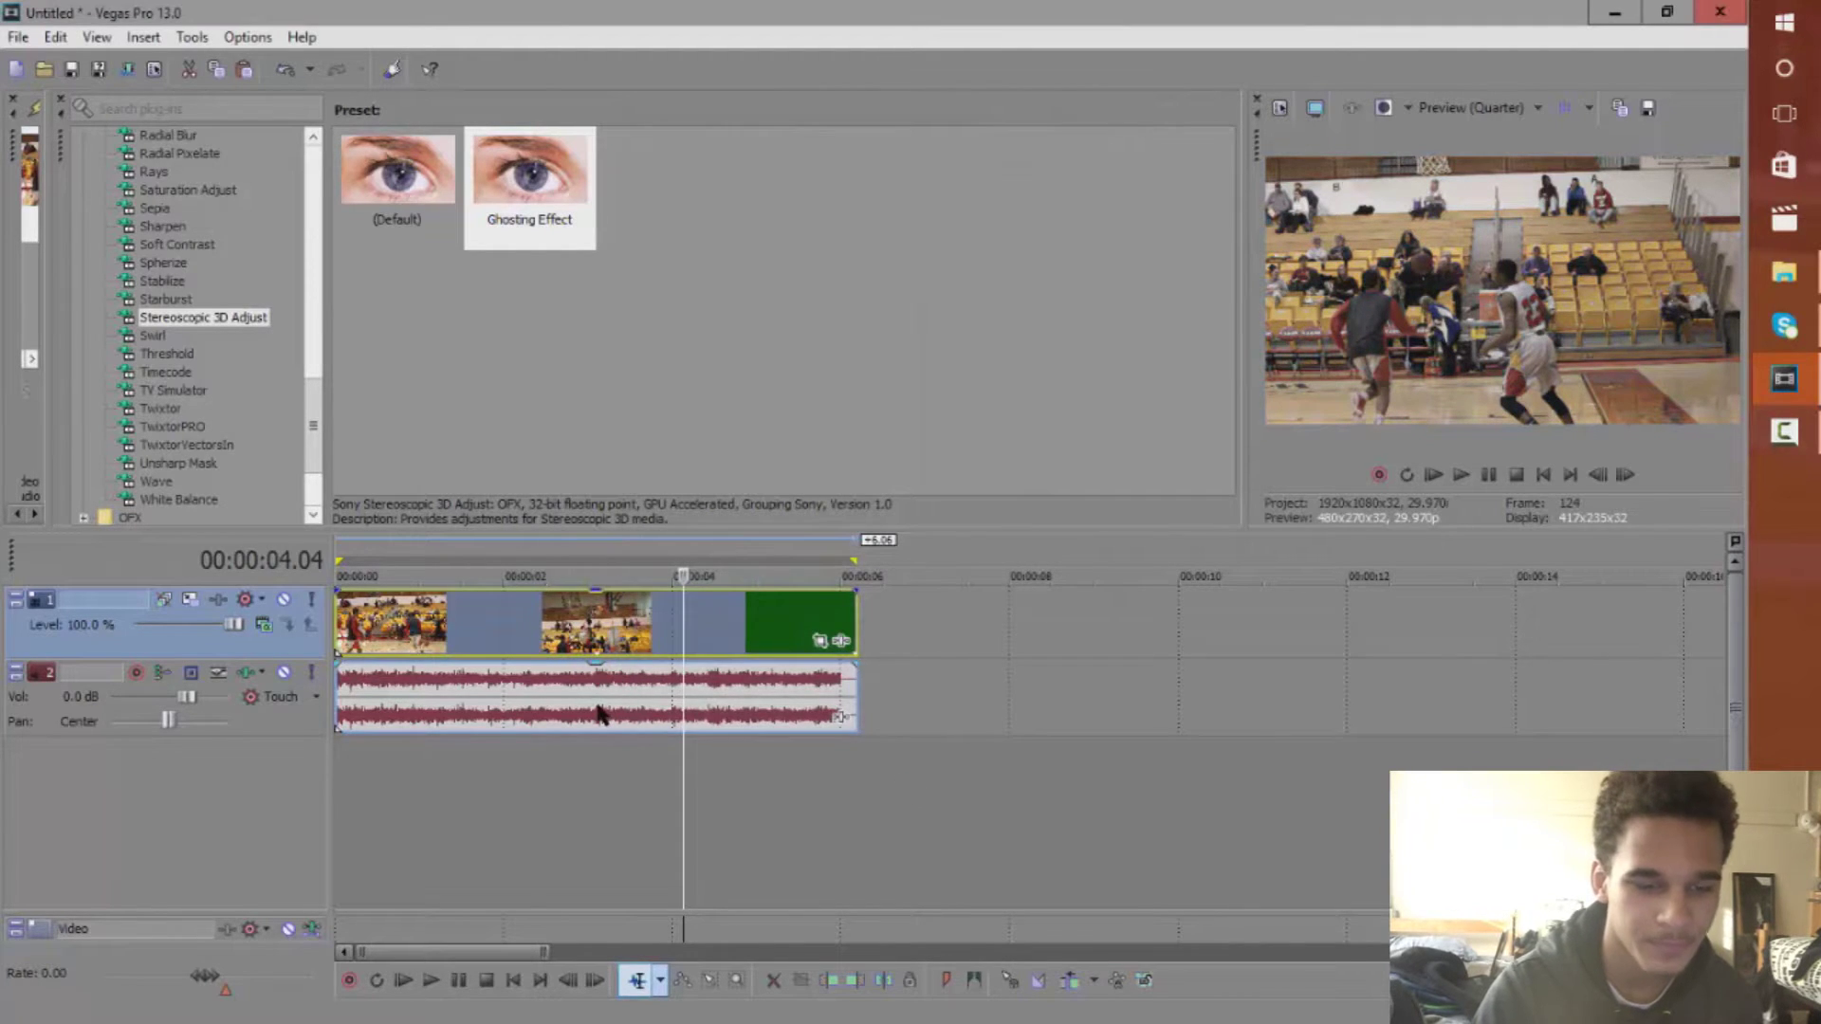
# Delete the audio track and move the playhead back to about 1.16 seconds
pyautogui.scroll(5, 598, 711)
pyautogui.scroll(-3, 598, 711)
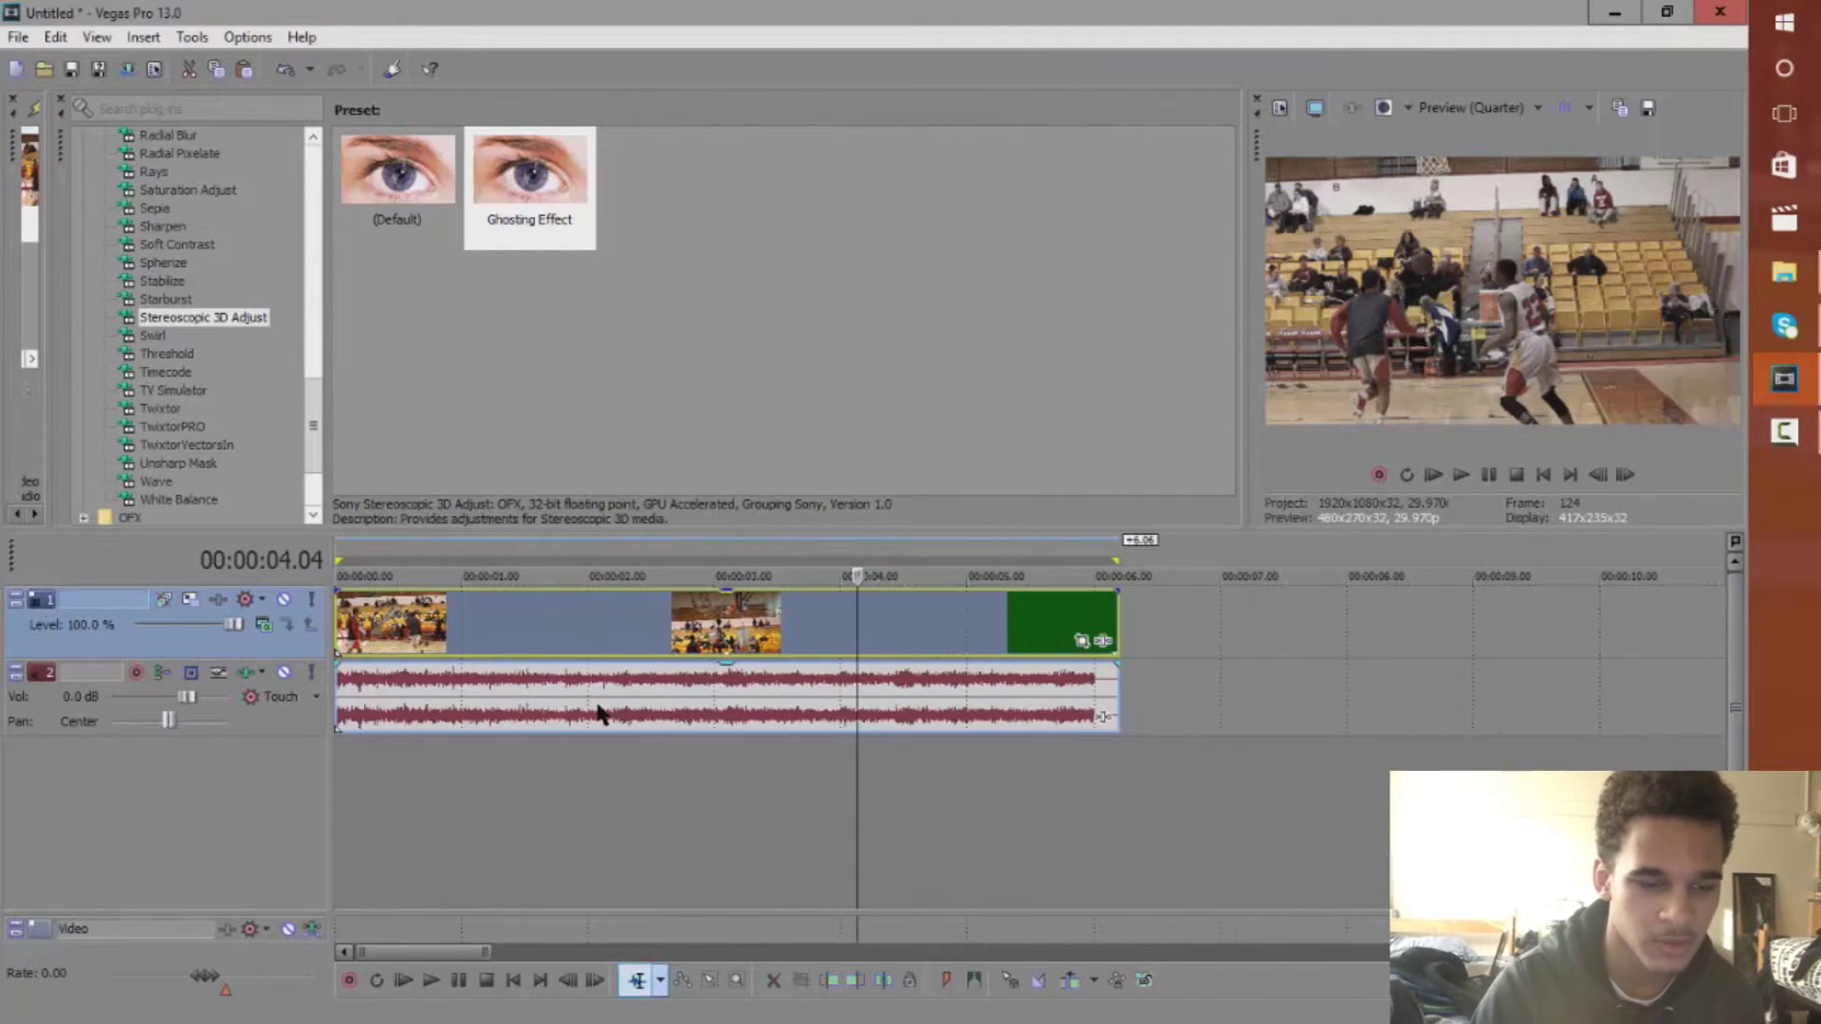
pyautogui.rightClick(286, 706)
pyautogui.click(326, 302)
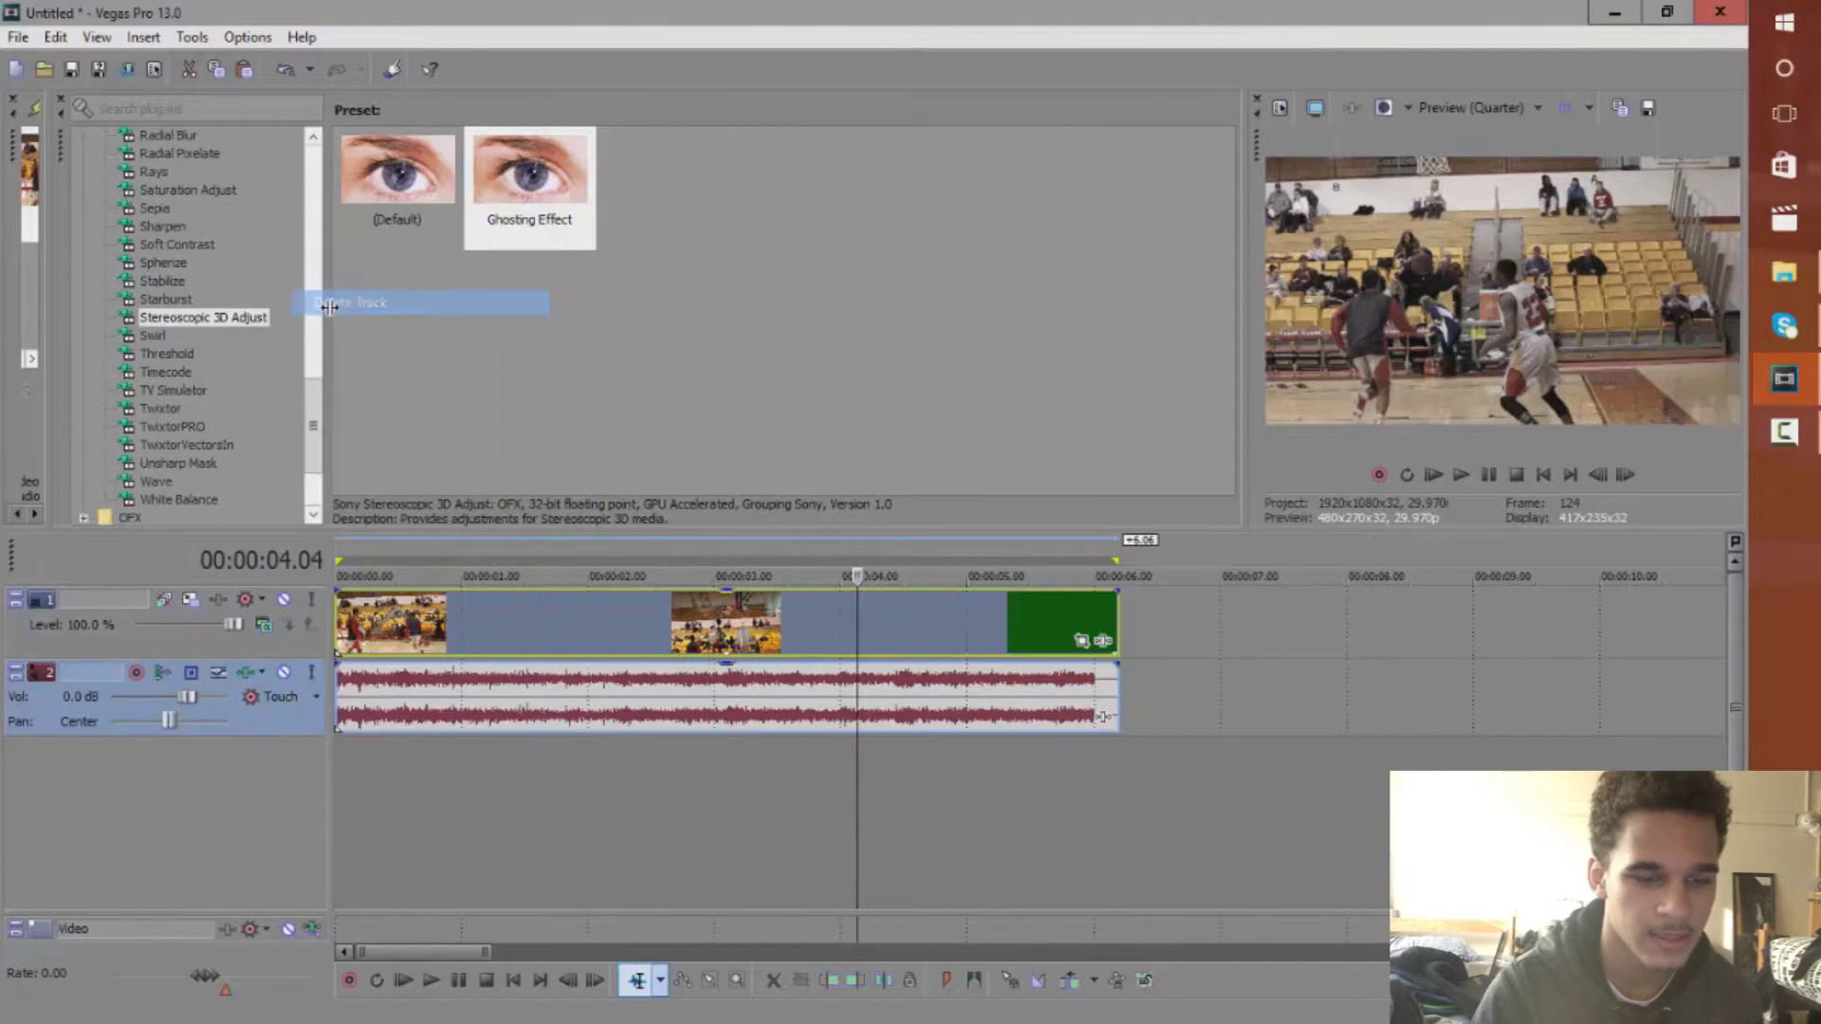
pyautogui.click(524, 634)
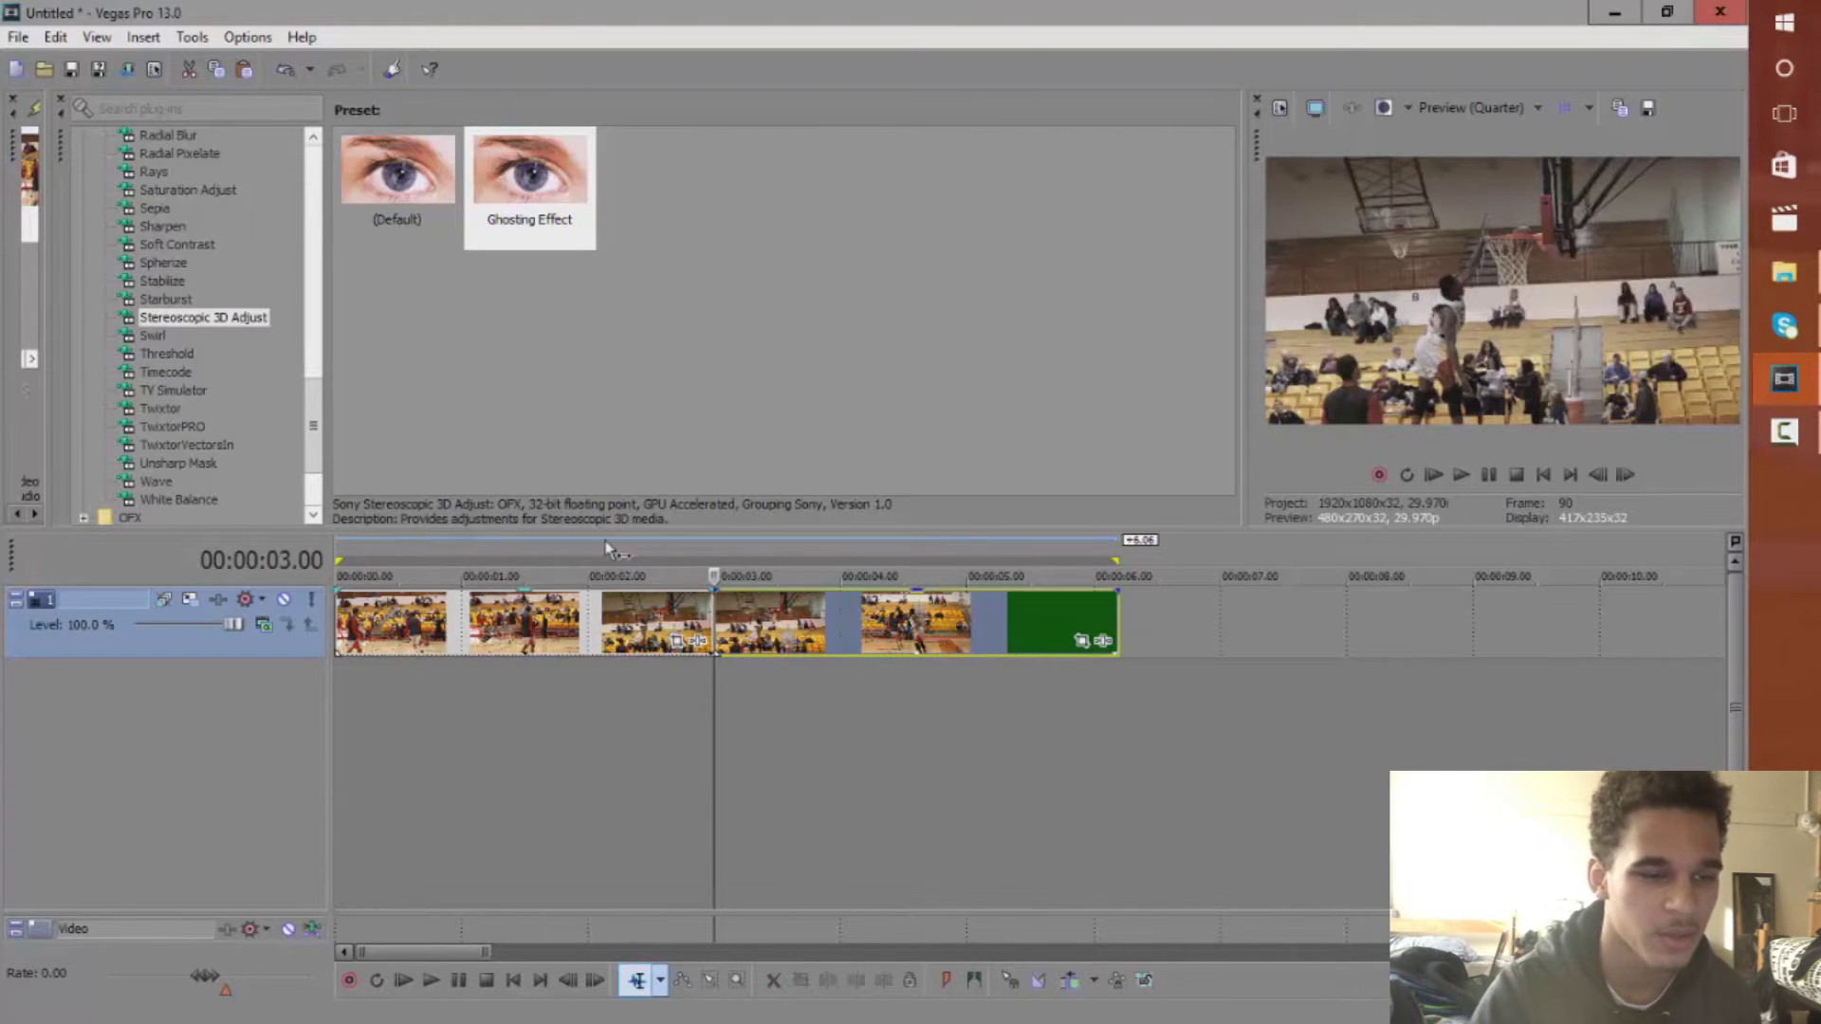
pyautogui.moveTo(310, 402); pyautogui.dragTo(310, 356)
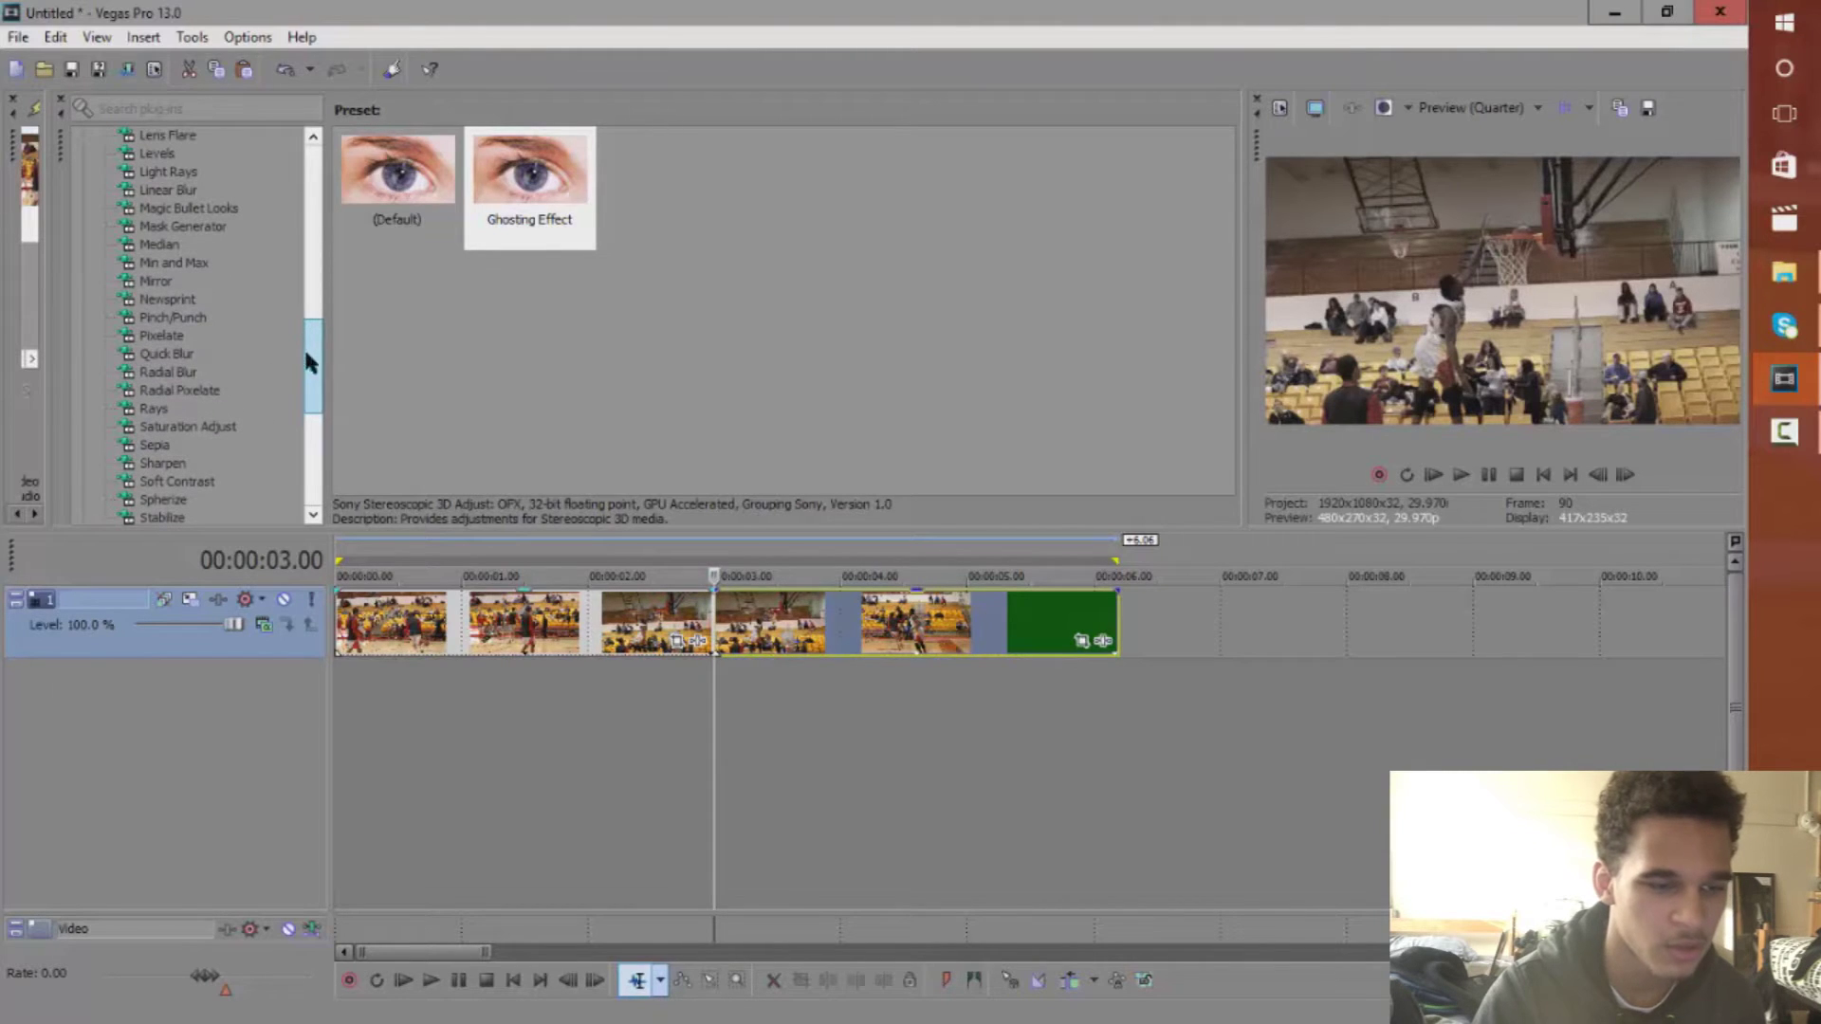
# Drop the 'jacked' Saturation Adjust preset onto video track 1, then close the track FX window
pyautogui.click(180, 426)
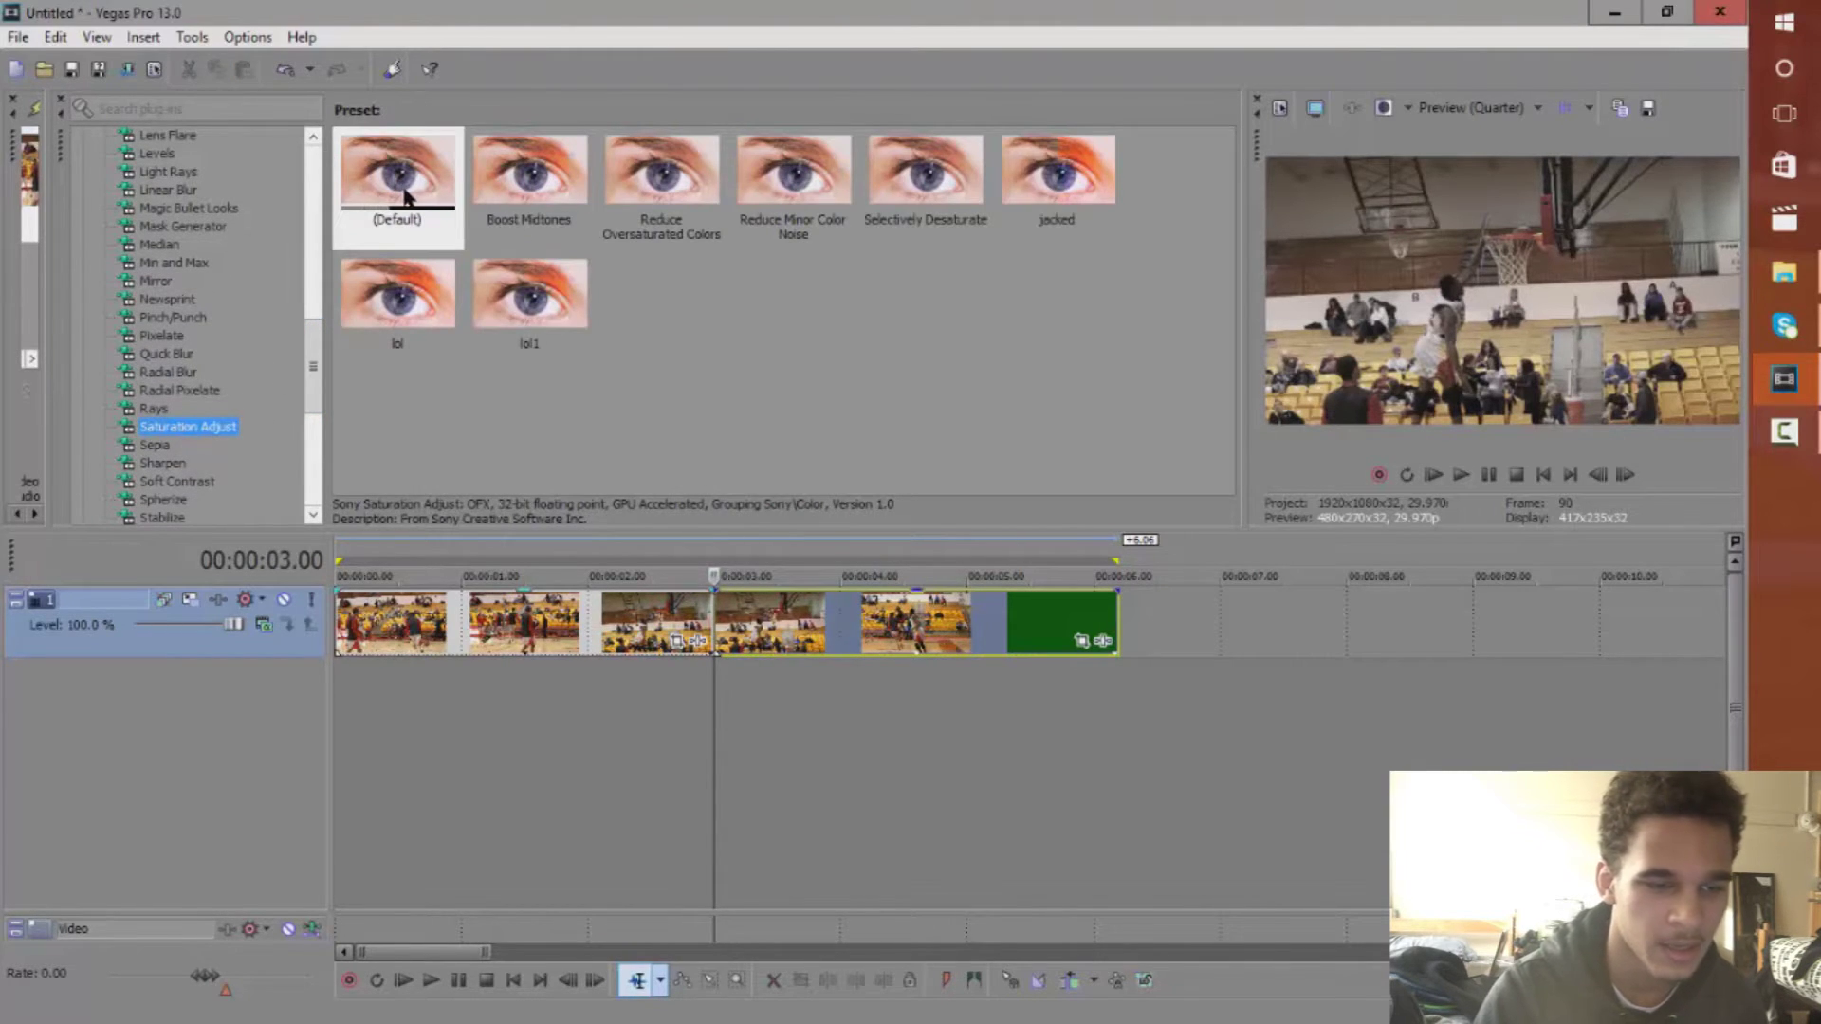
pyautogui.click(1057, 161)
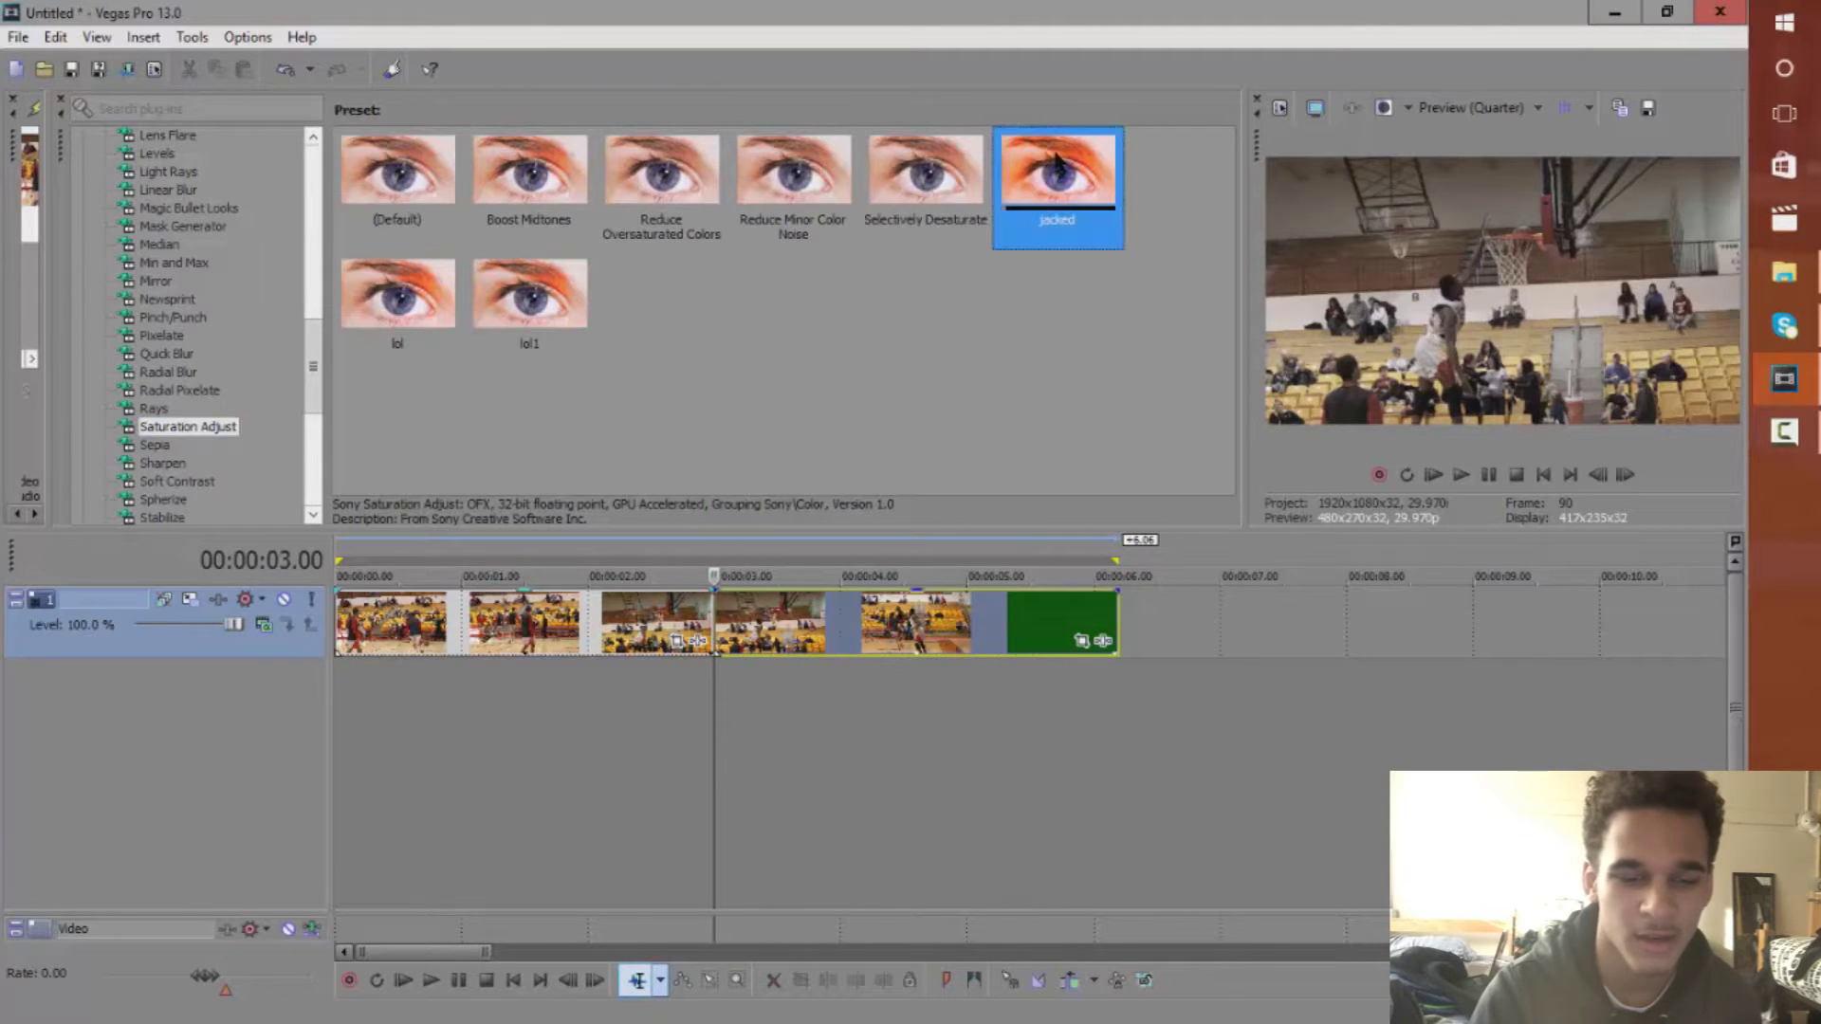
pyautogui.moveTo(1057, 161); pyautogui.dragTo(276, 638)
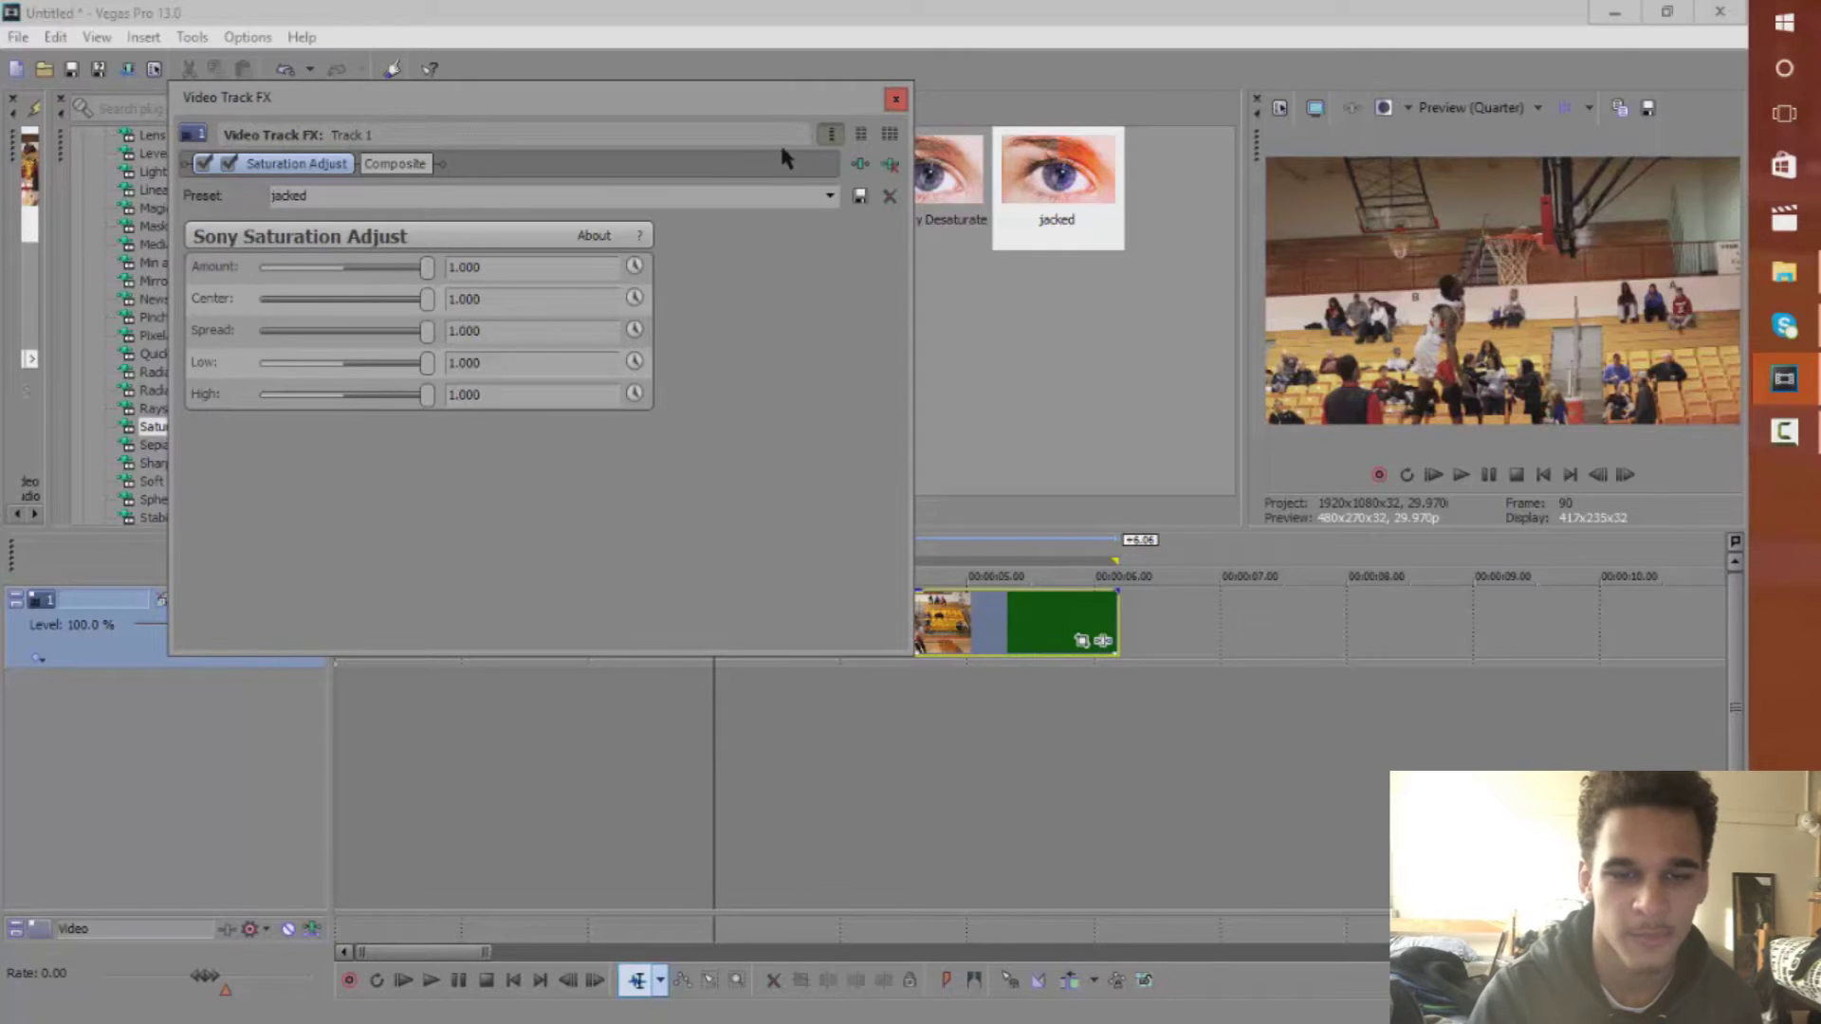
pyautogui.click(894, 100)
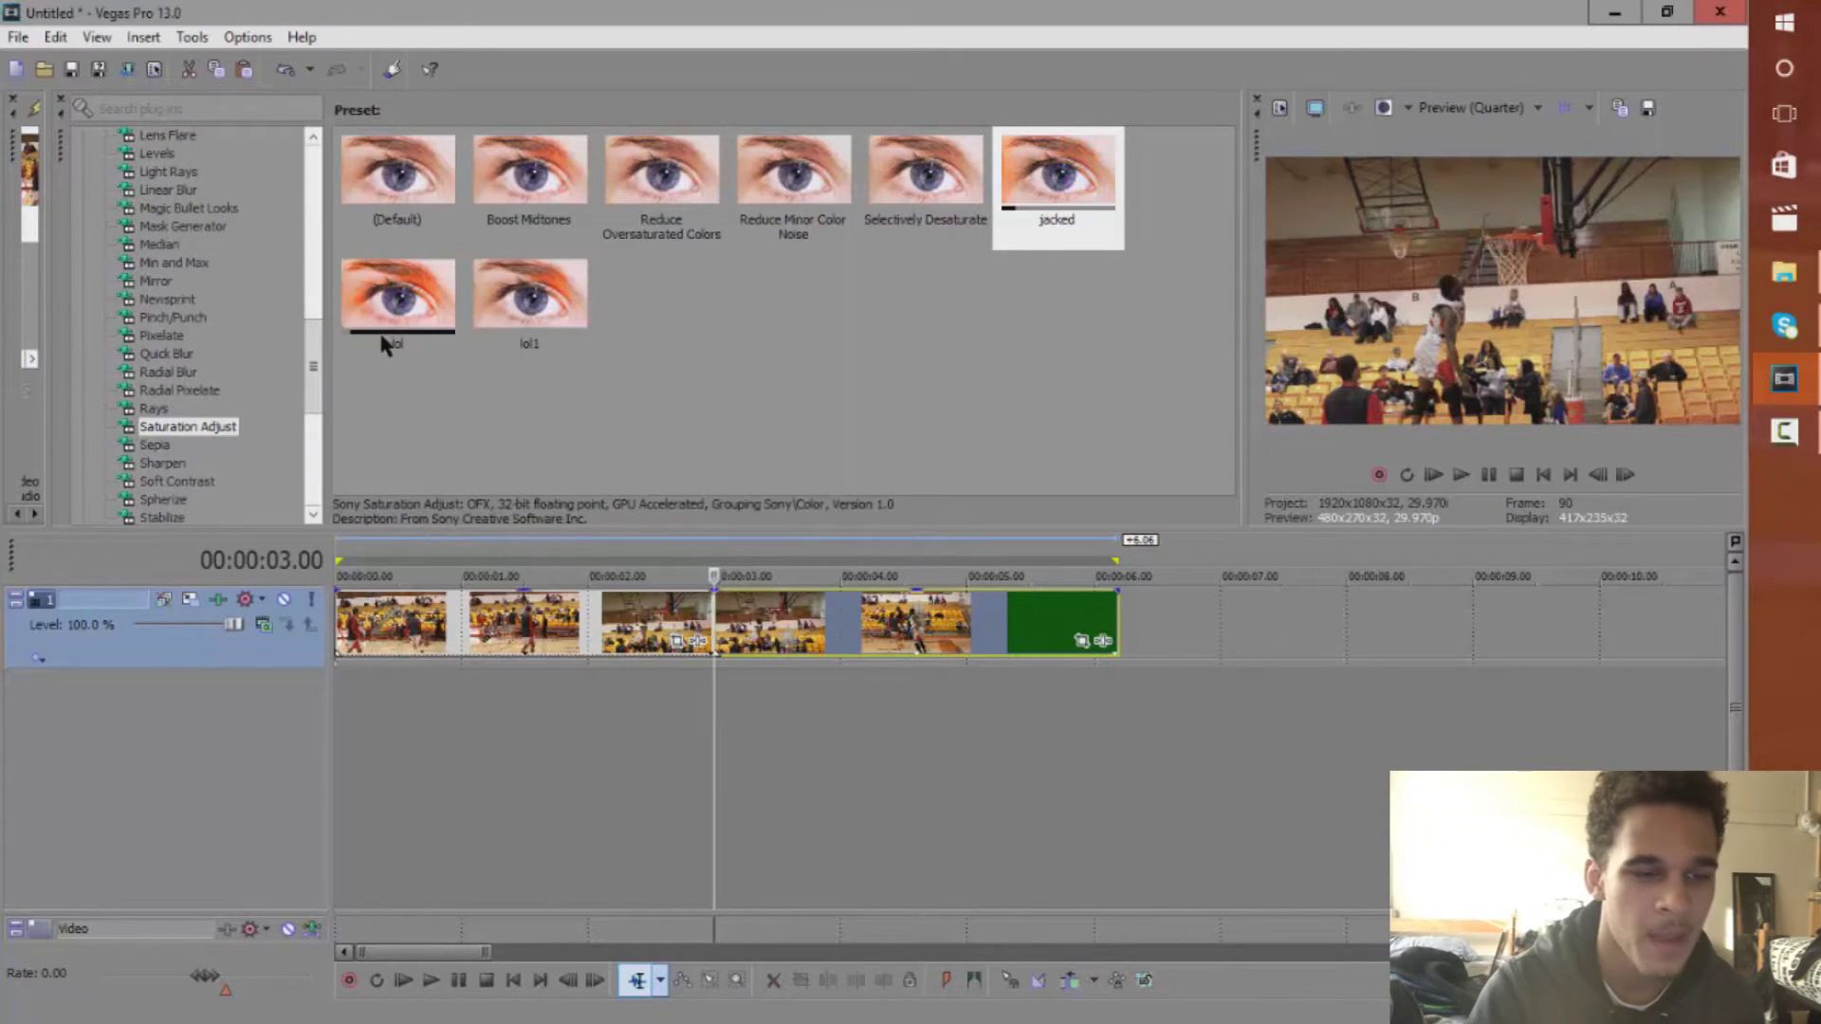
# Apply the Ghosting Effect Stereoscopic 3D Adjust preset to the clip with horizontal offset 0.0456, animation enabled
pyautogui.moveTo(317, 332); pyautogui.dragTo(316, 422)
pyautogui.click(228, 281)
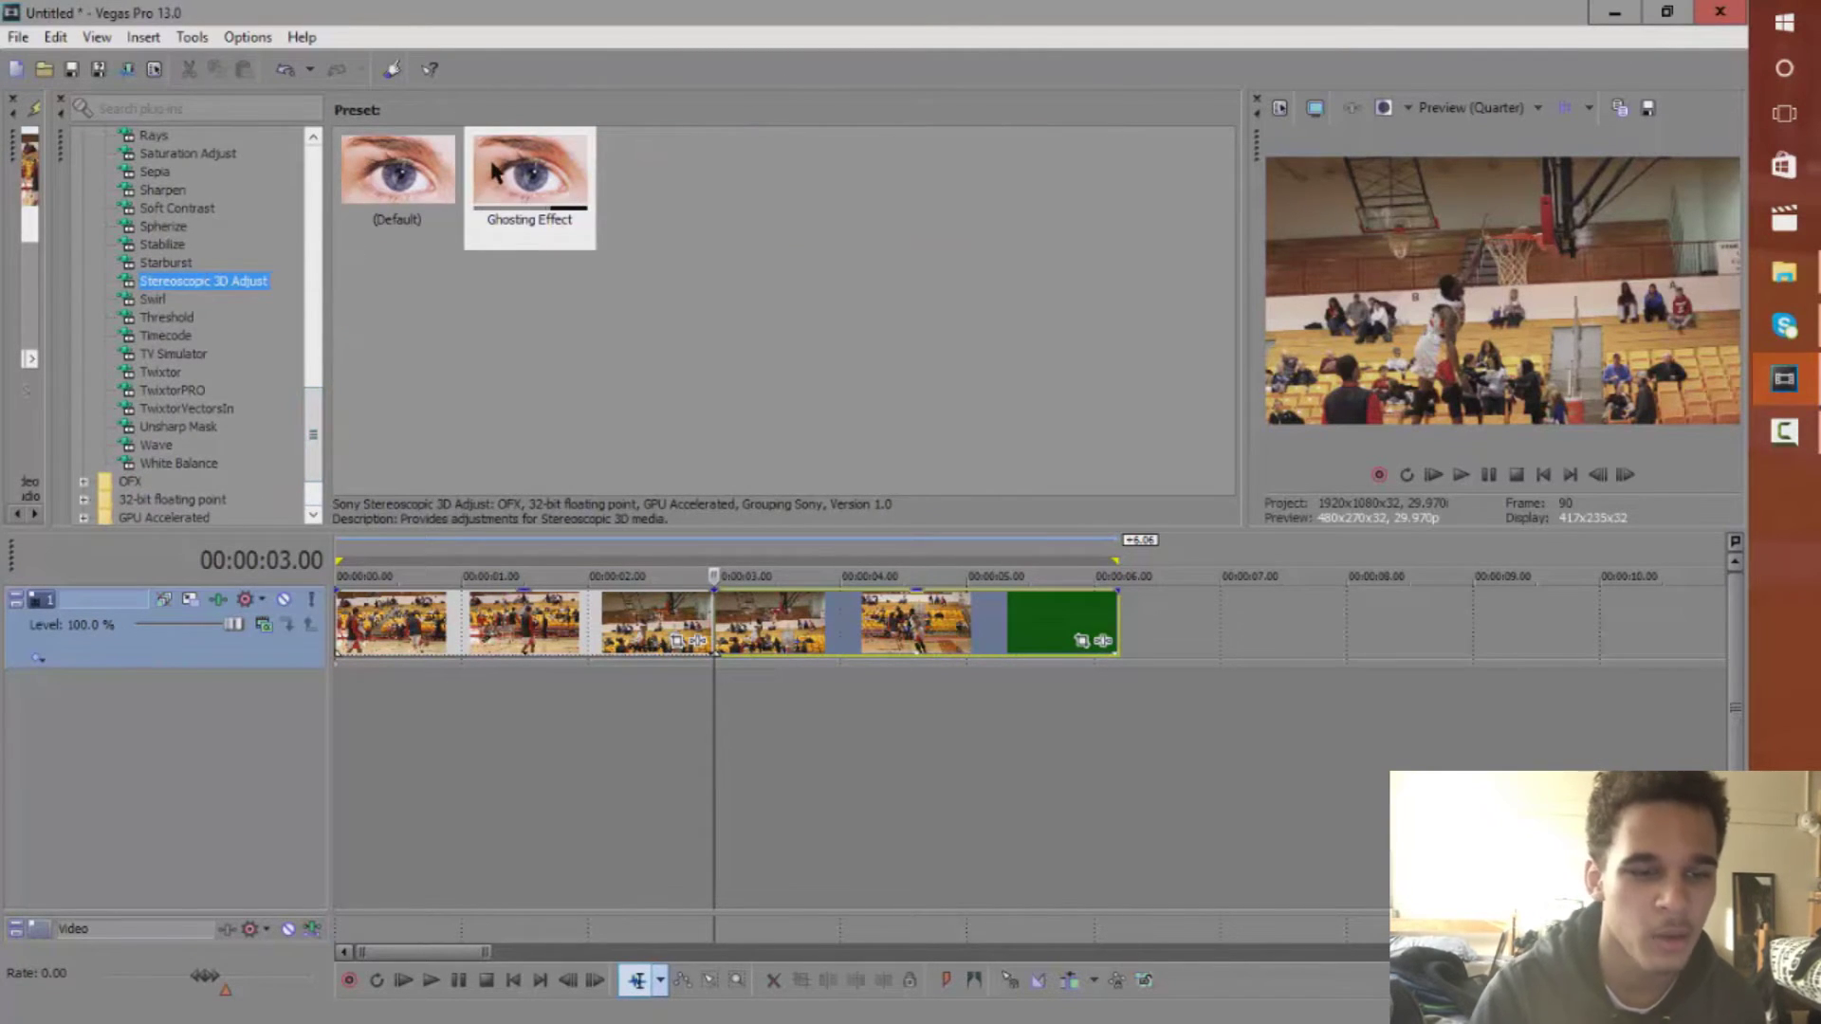
pyautogui.moveTo(493, 174); pyautogui.dragTo(731, 621)
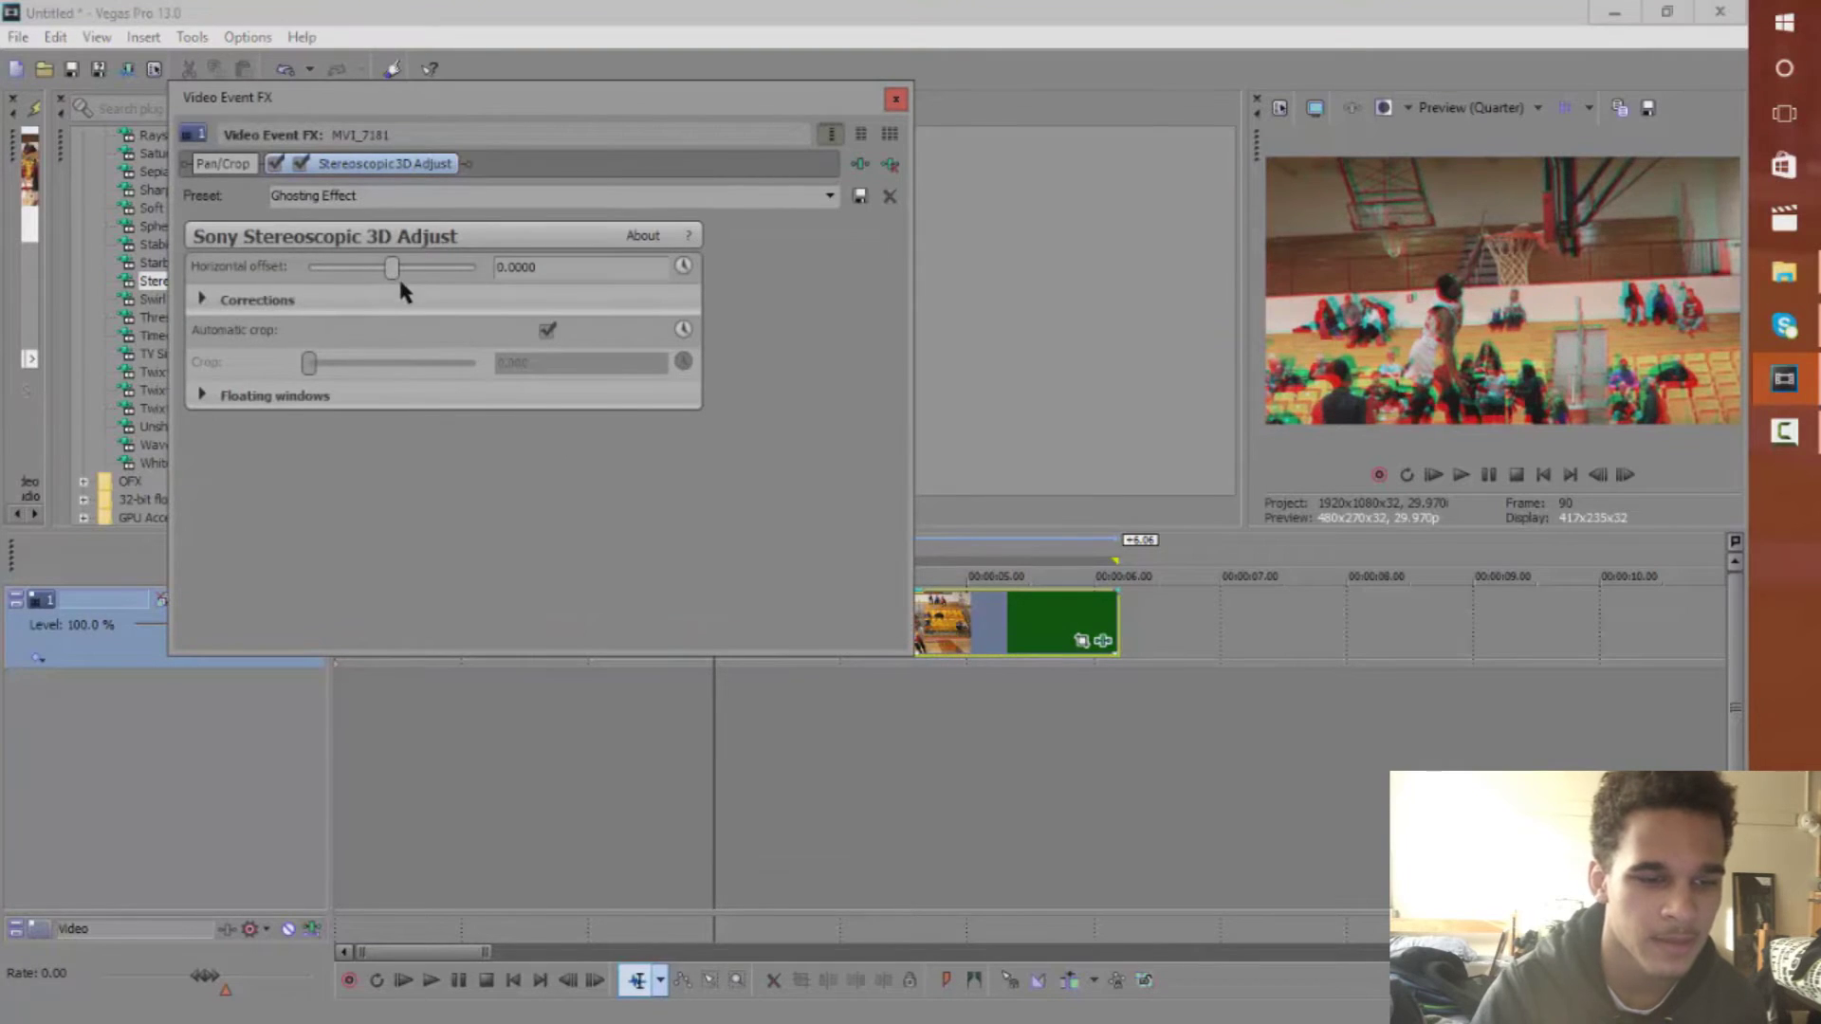
pyautogui.moveTo(392, 269); pyautogui.dragTo(431, 270)
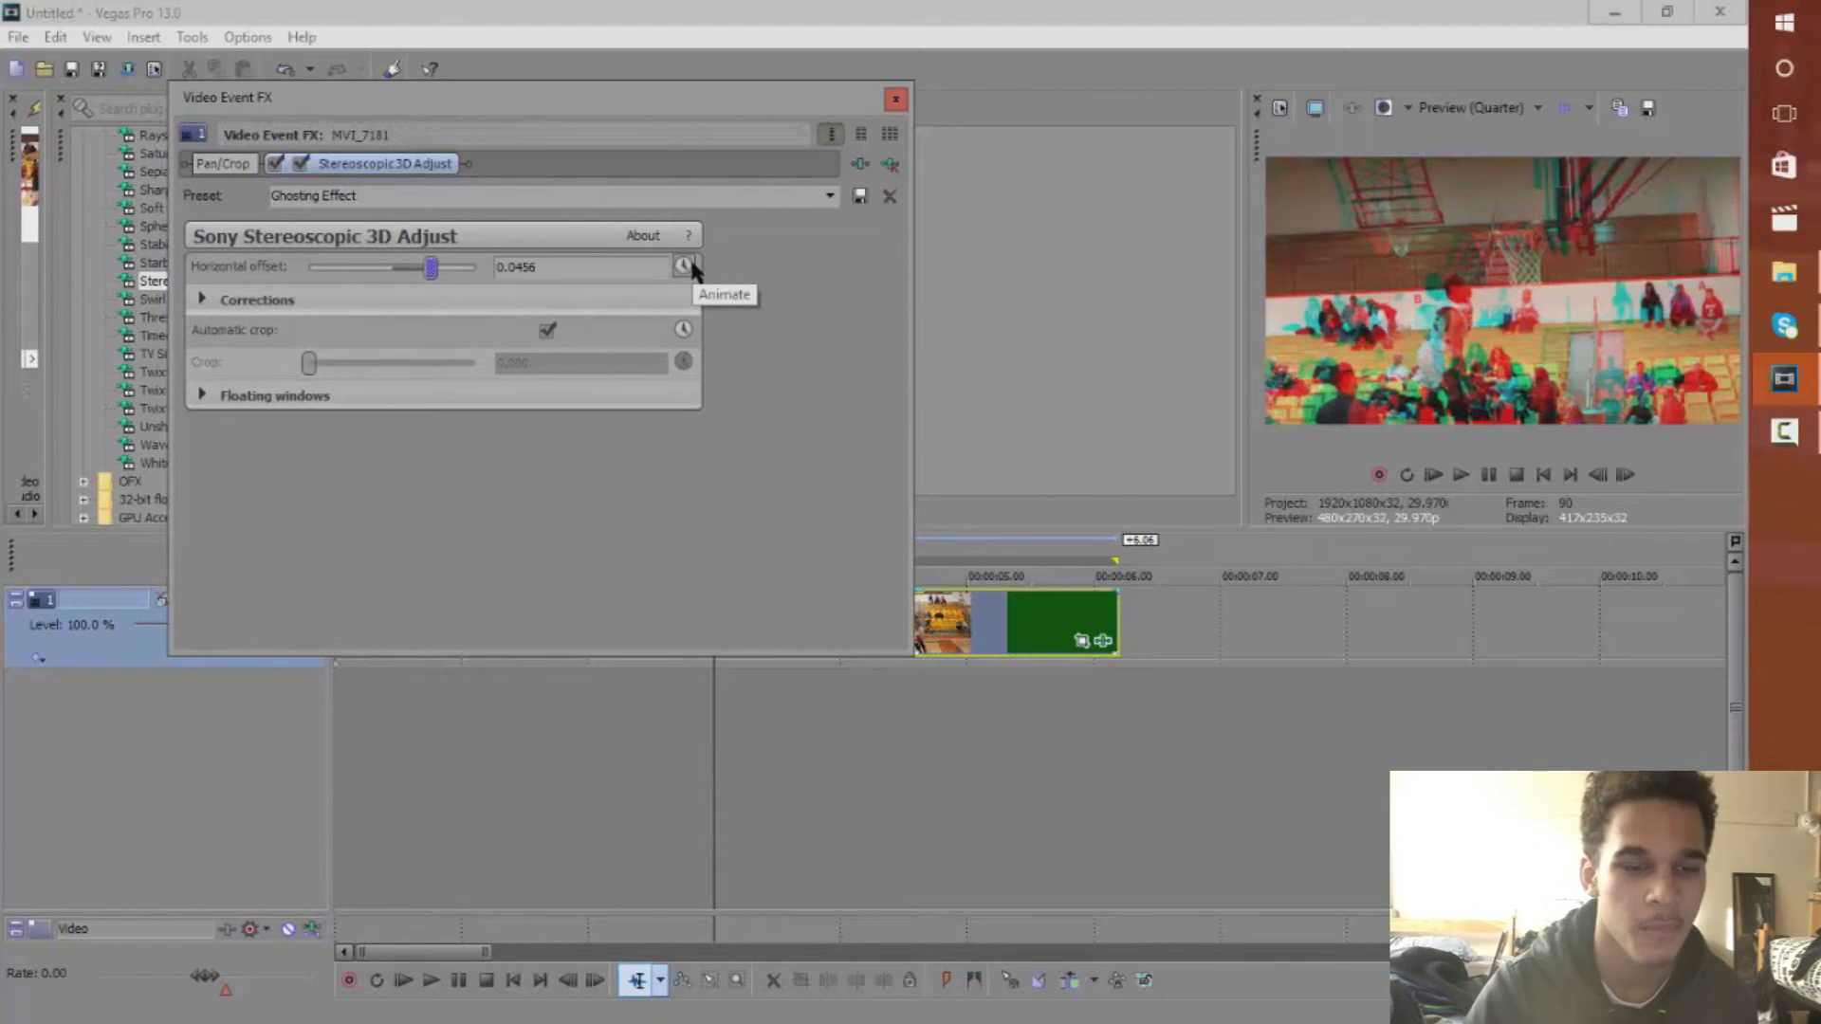
pyautogui.click(684, 266)
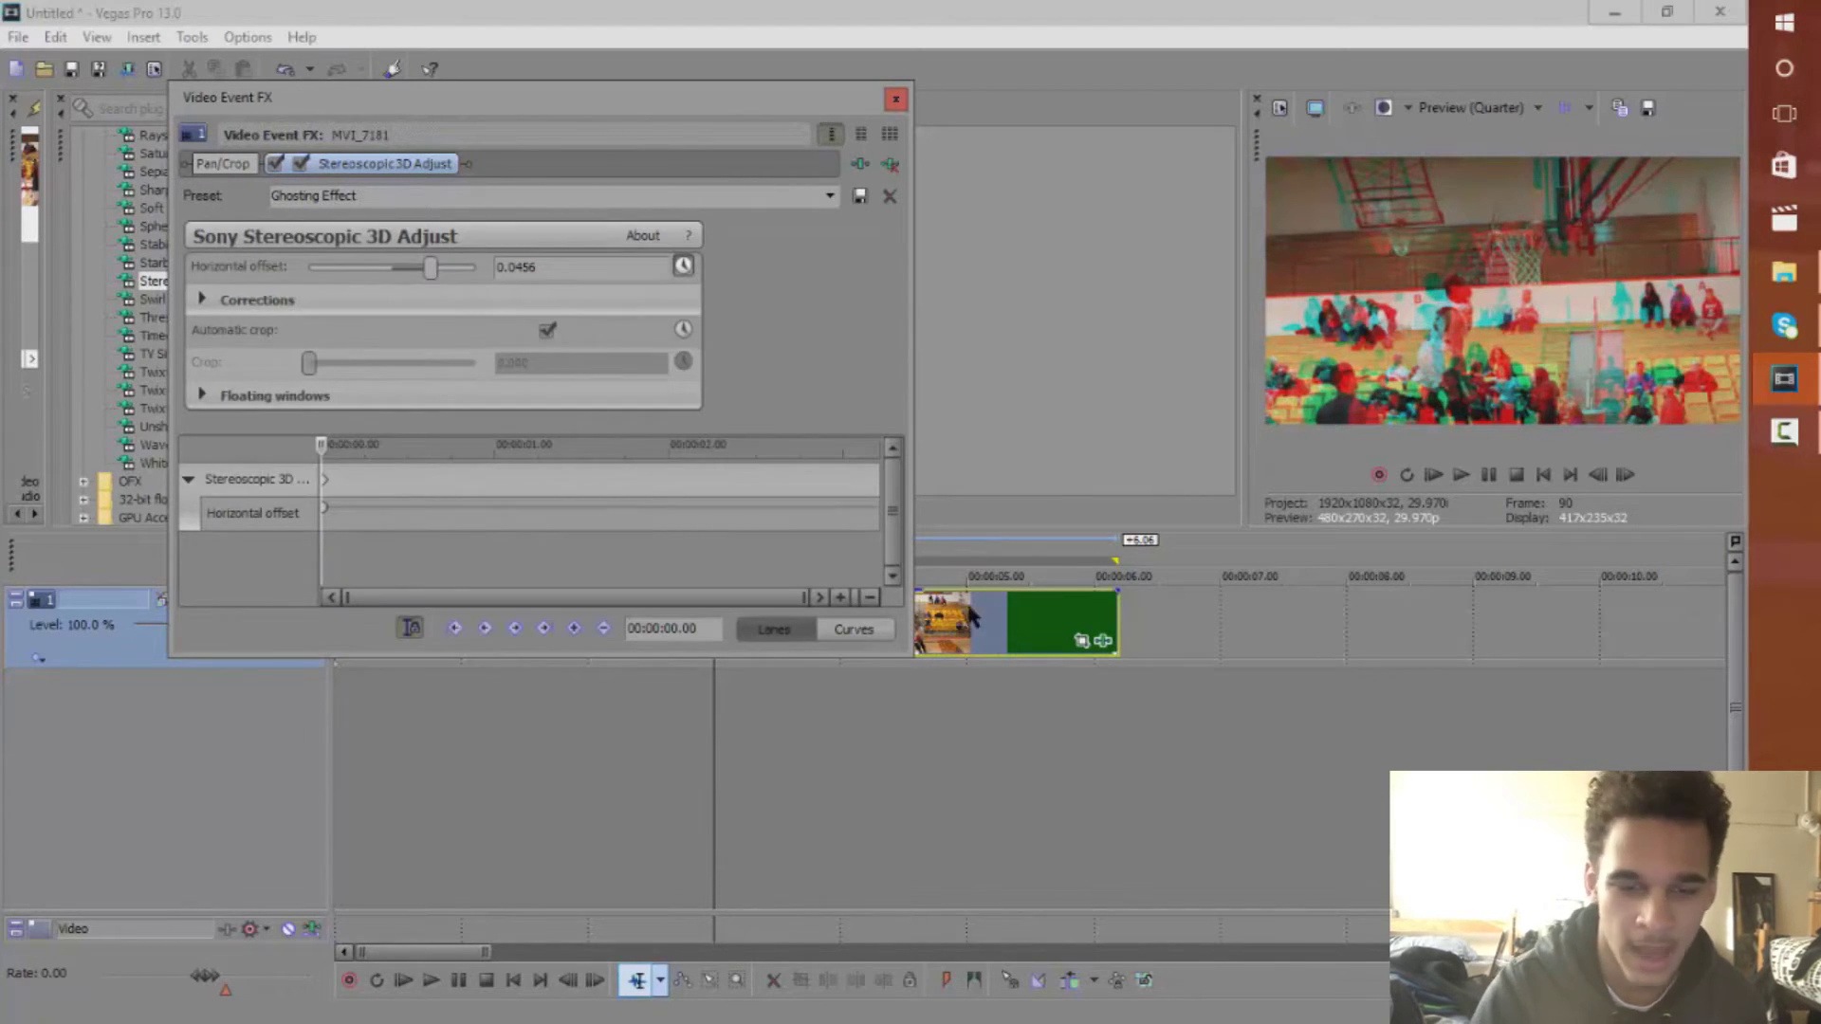
# A few frames past the dunk, lower the horizontal offset to 0.0297, creating a keyframe
pyautogui.moveTo(784, 88); pyautogui.dragTo(558, 47)
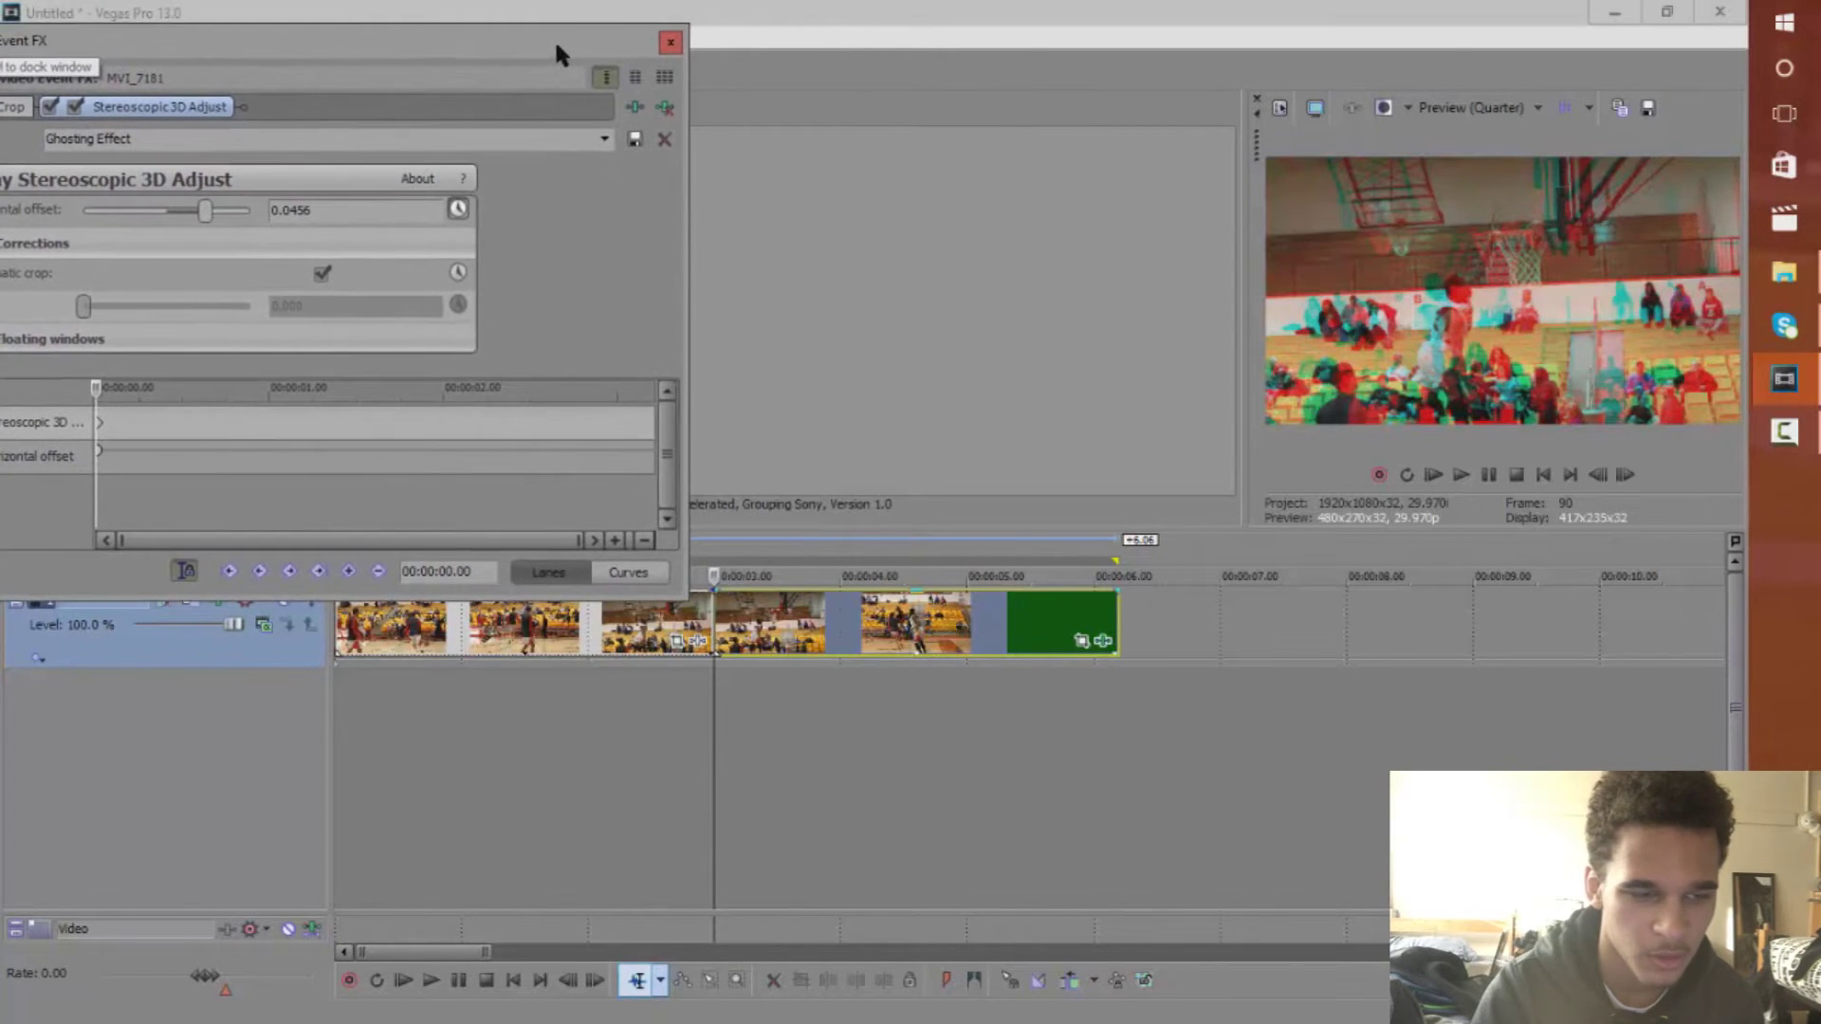
pyautogui.click(708, 616)
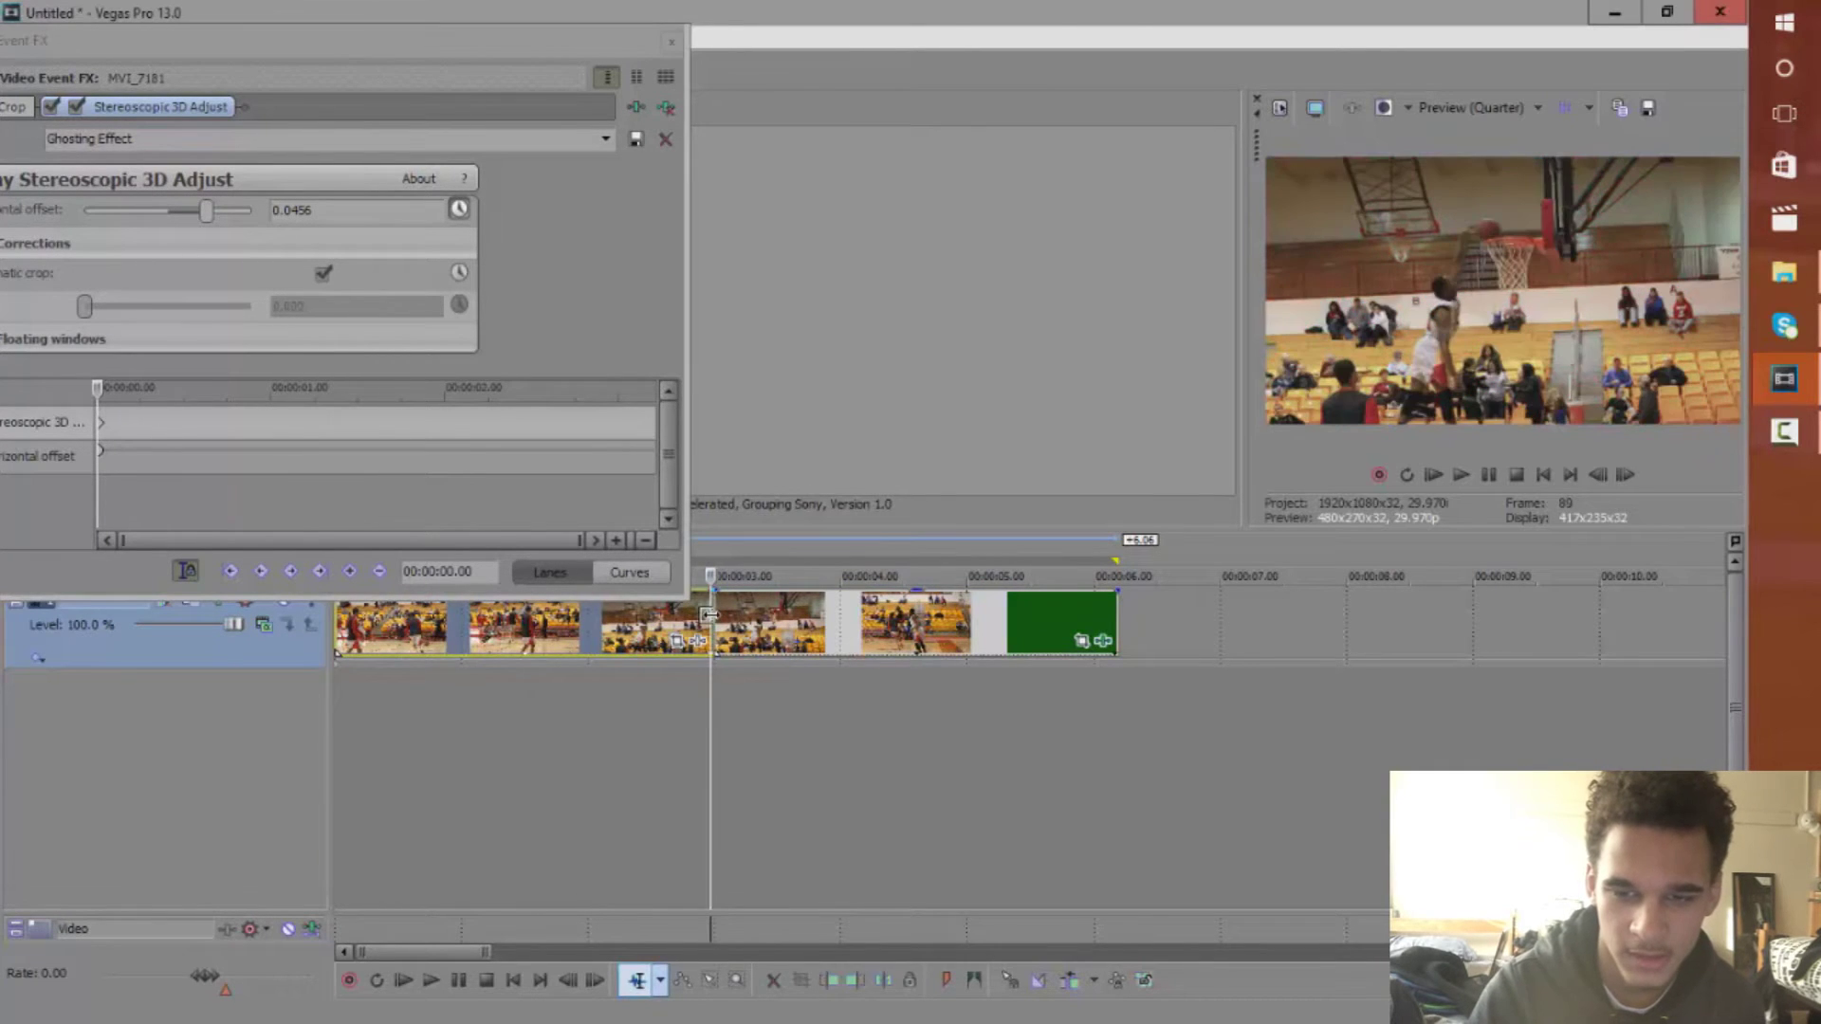
pyautogui.press('Right')
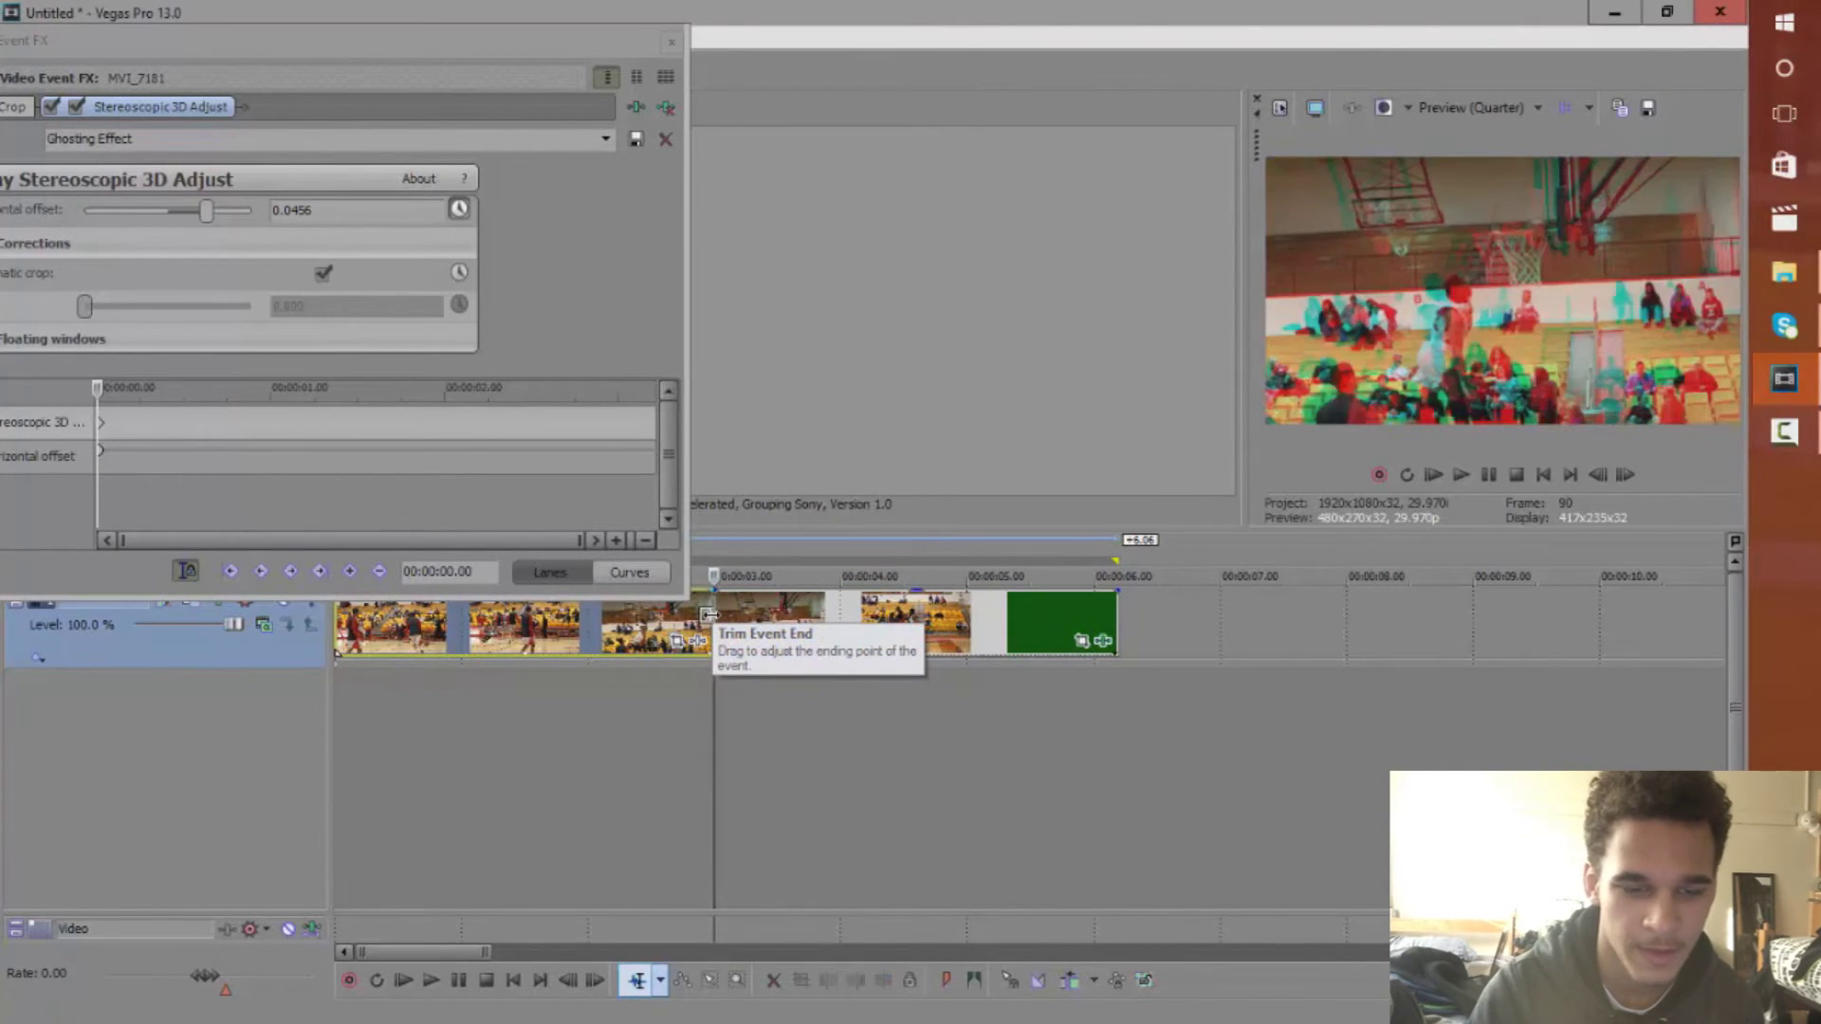
pyautogui.scroll(4, 708, 614)
pyautogui.press('Right')
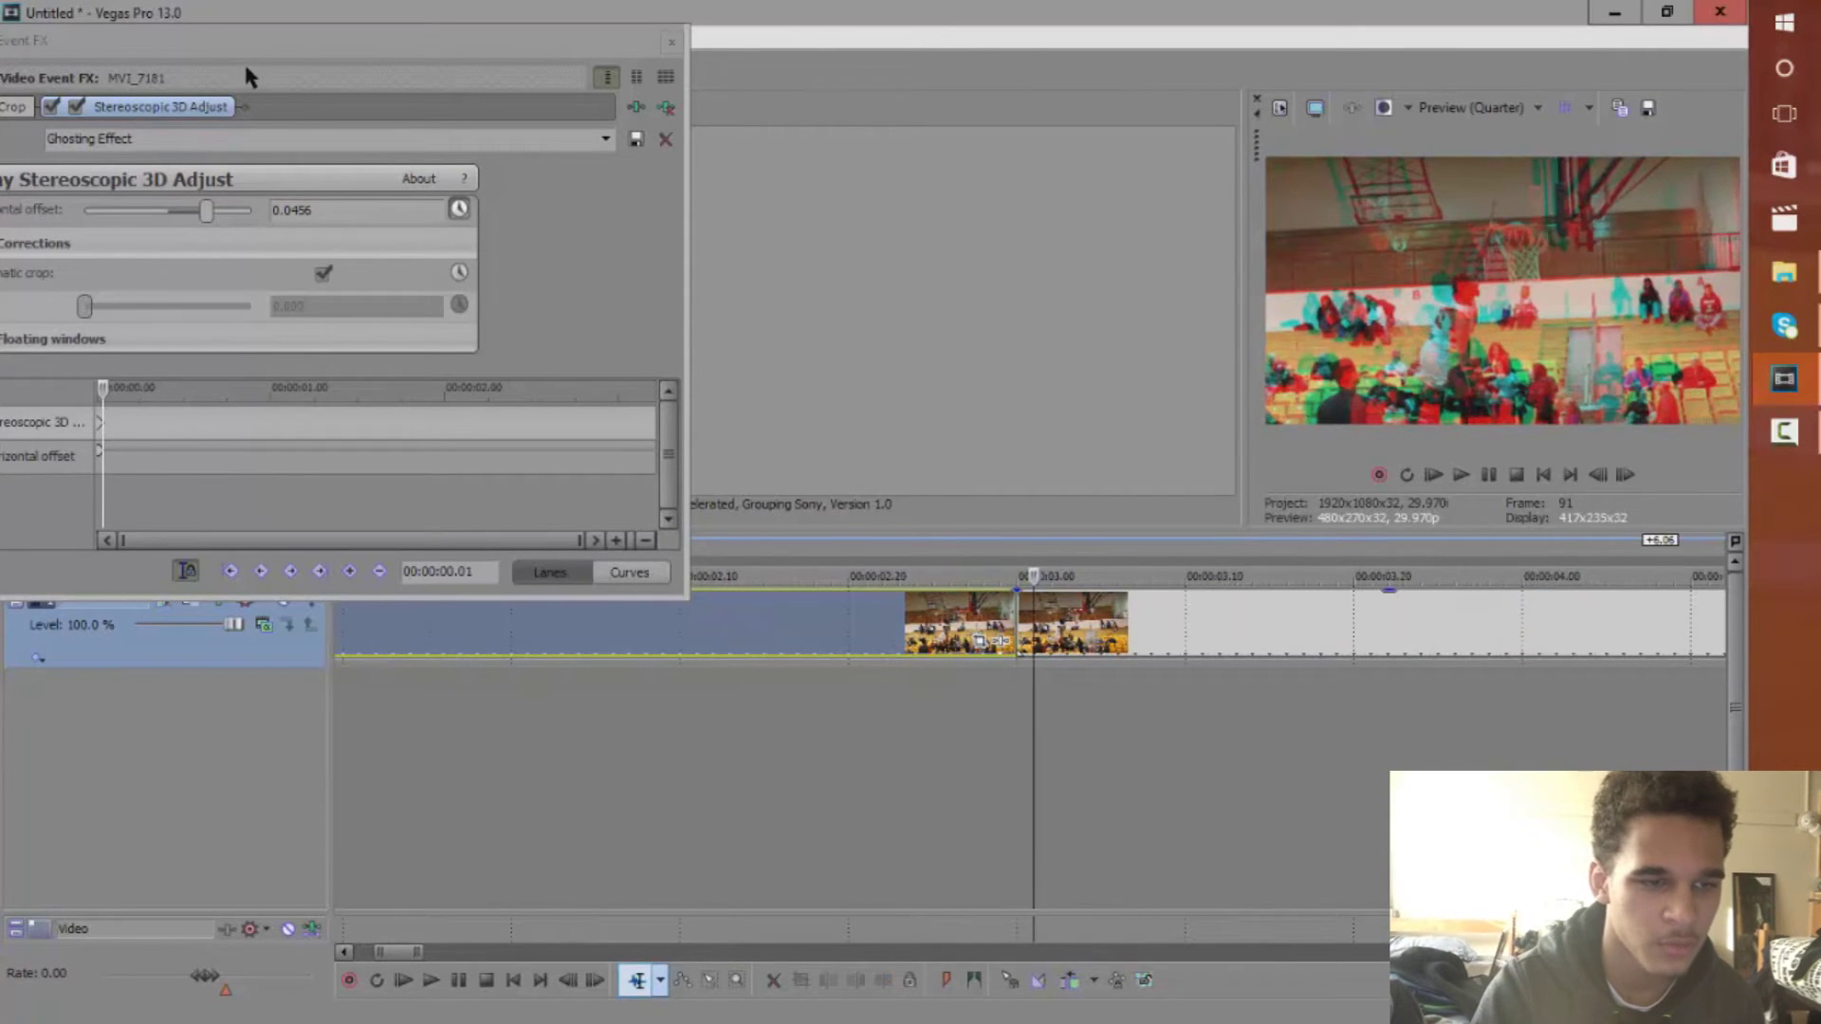
pyautogui.moveTo(258, 43); pyautogui.dragTo(323, 51)
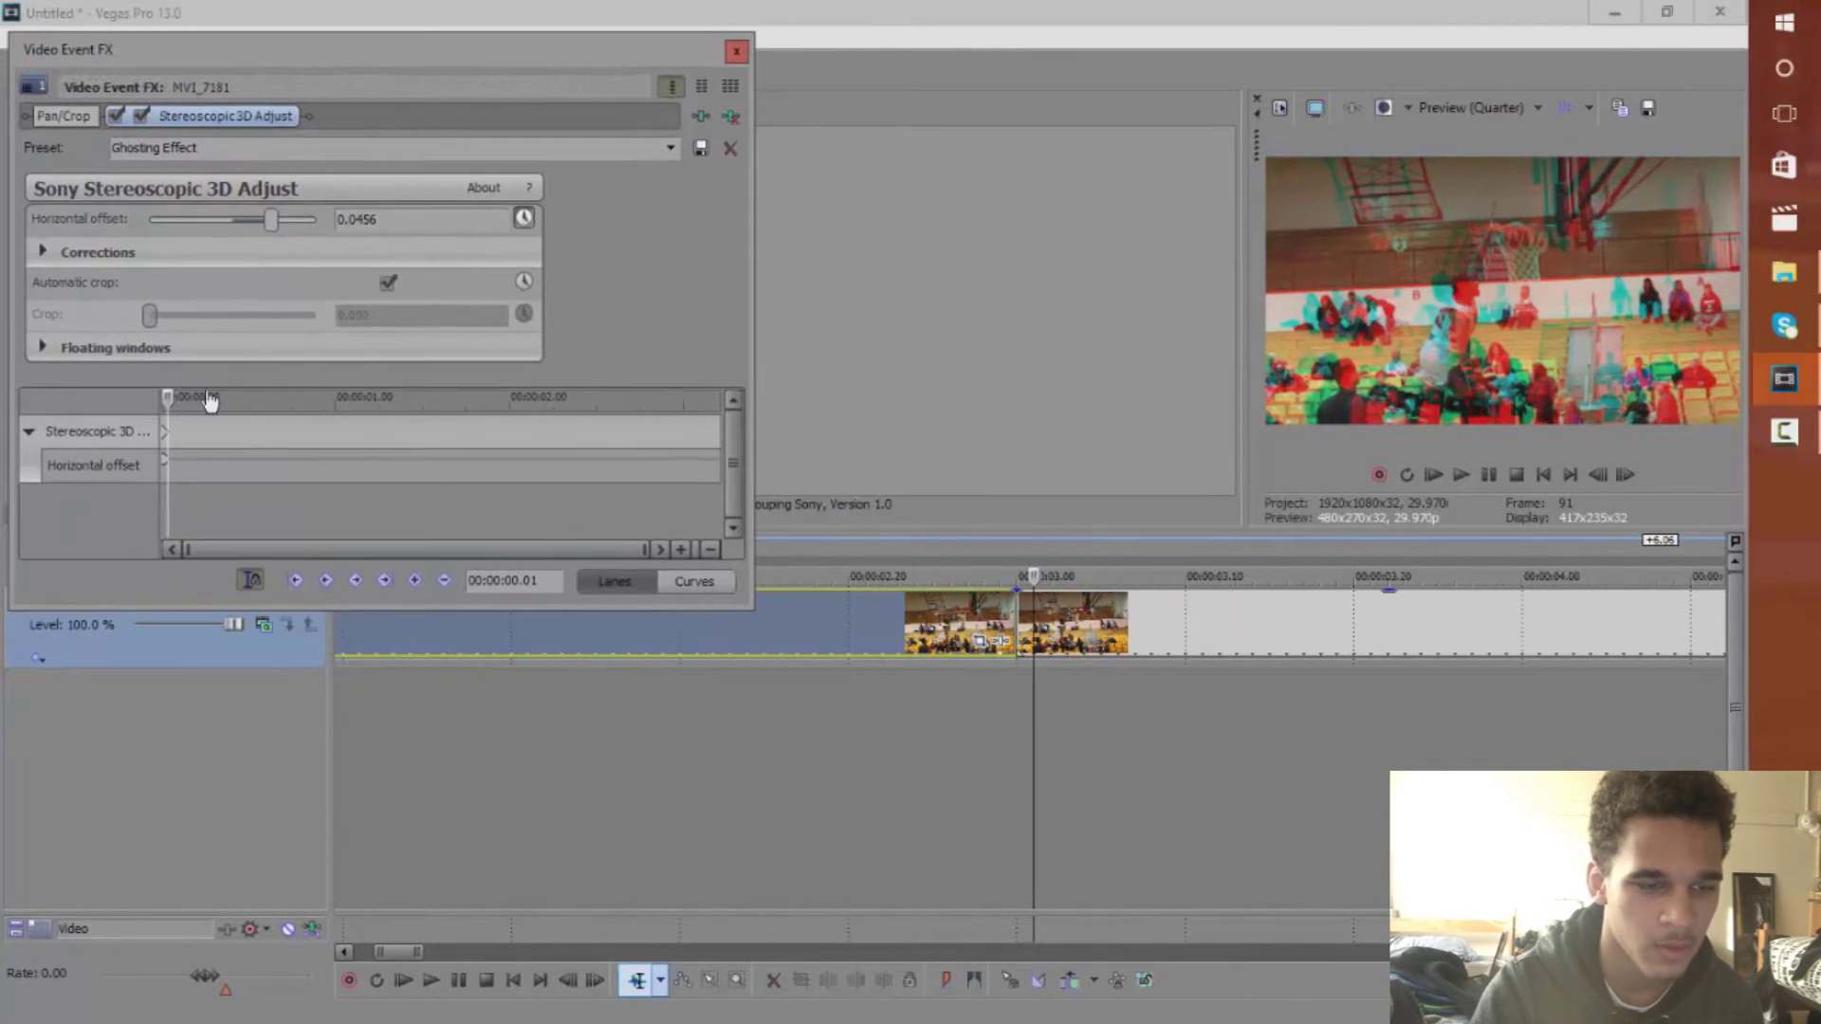
pyautogui.press('Right')
pyautogui.press('Right')
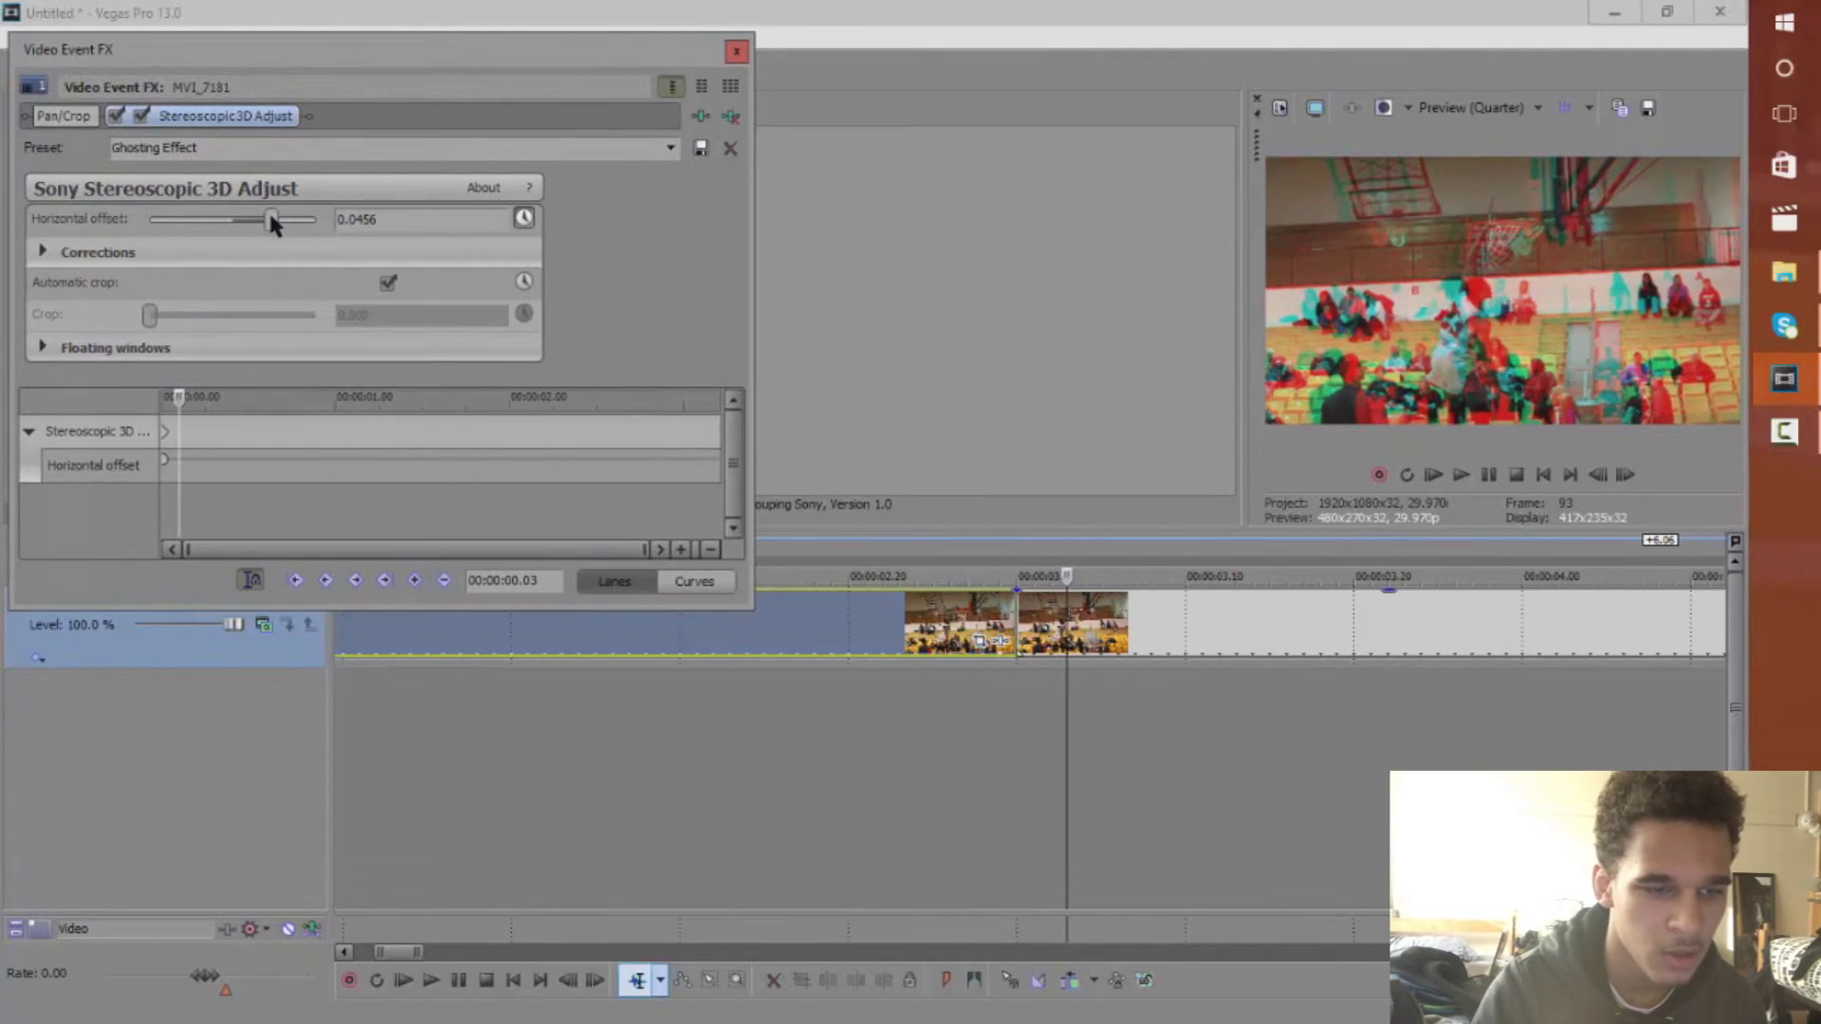
pyautogui.moveTo(270, 217); pyautogui.dragTo(256, 220)
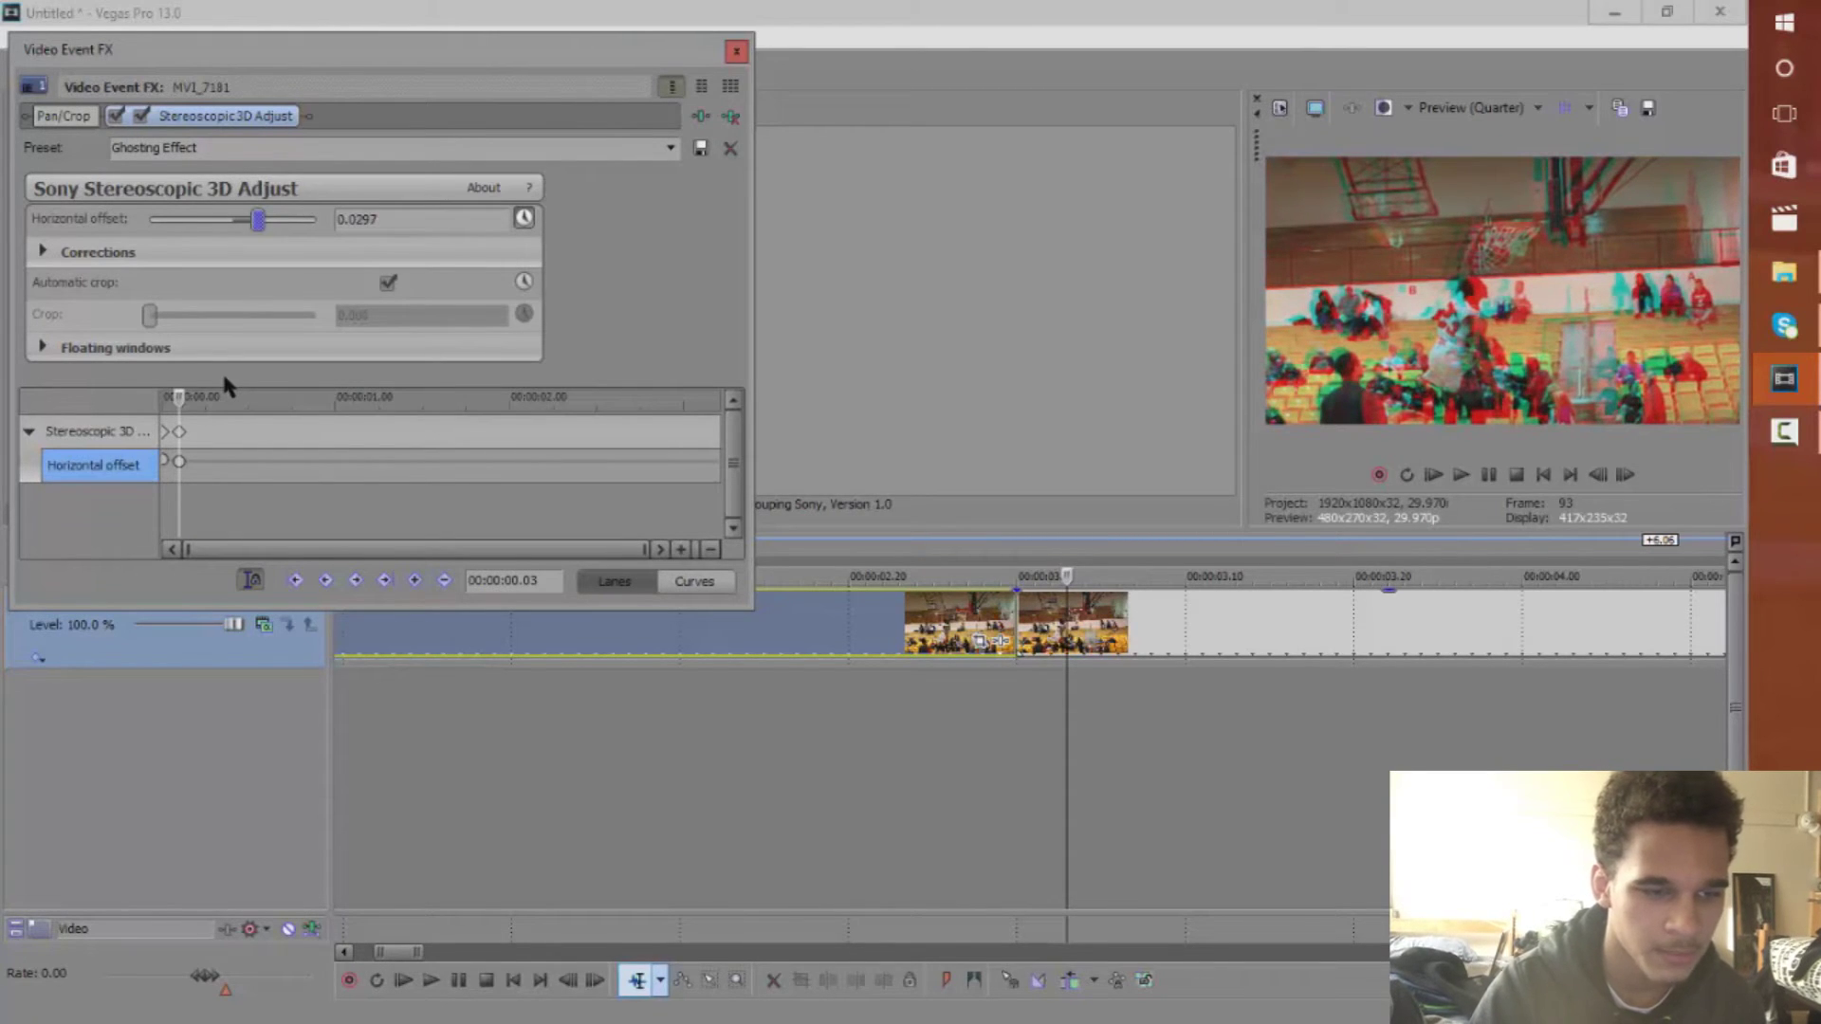
# Add further horizontal offset keyframes at 0.0129 and then 0.0000 a few frames apart
pyautogui.click(1624, 474)
pyautogui.click(1624, 475)
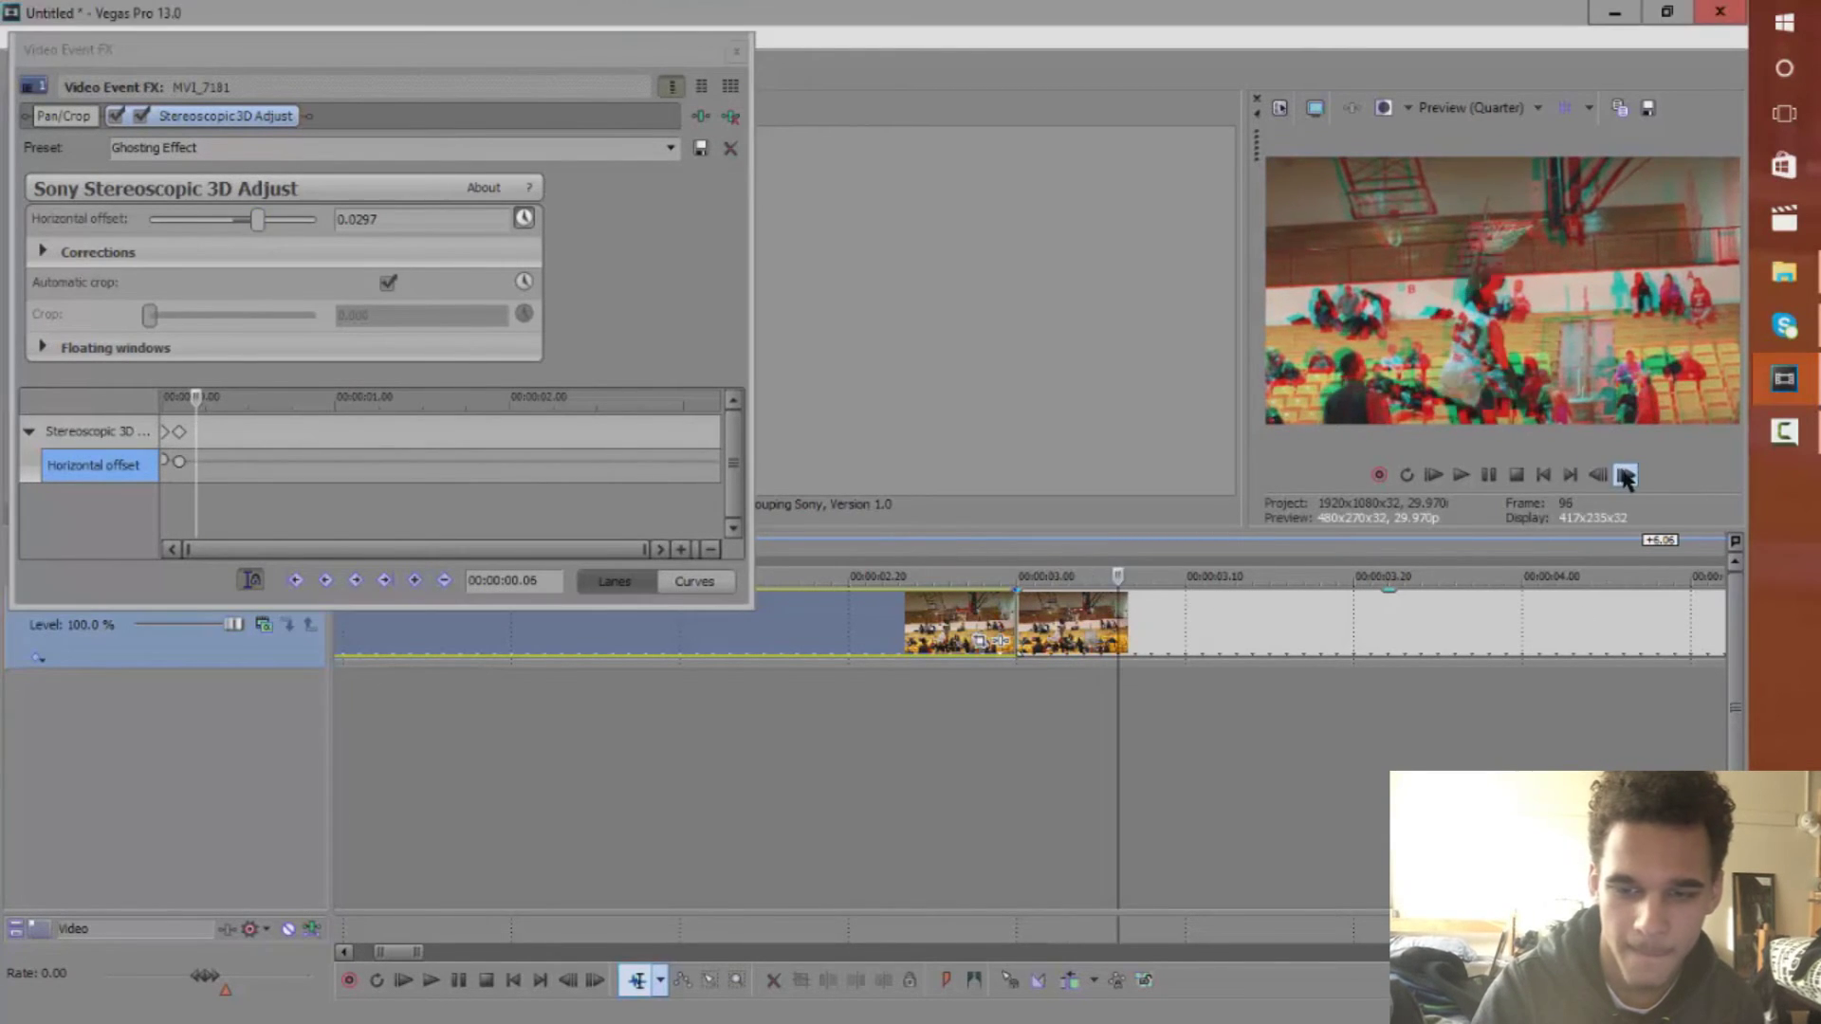
pyautogui.click(1624, 474)
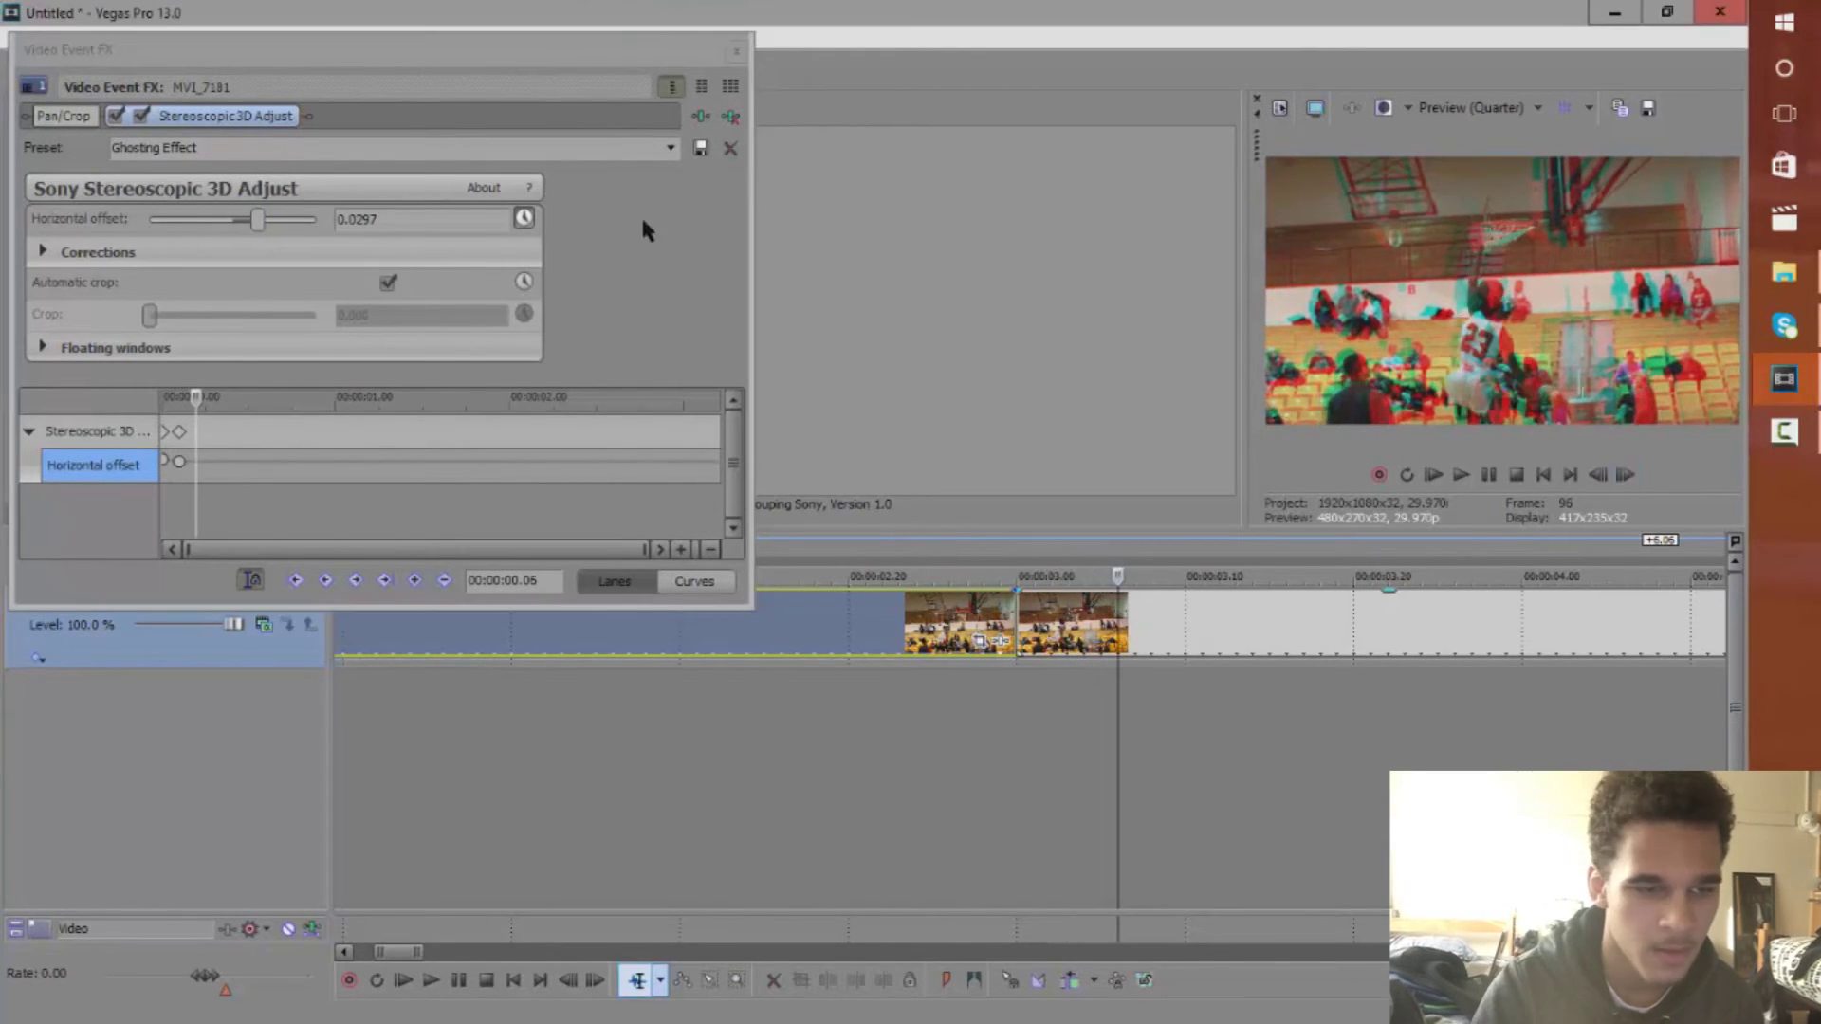
pyautogui.click(240, 220)
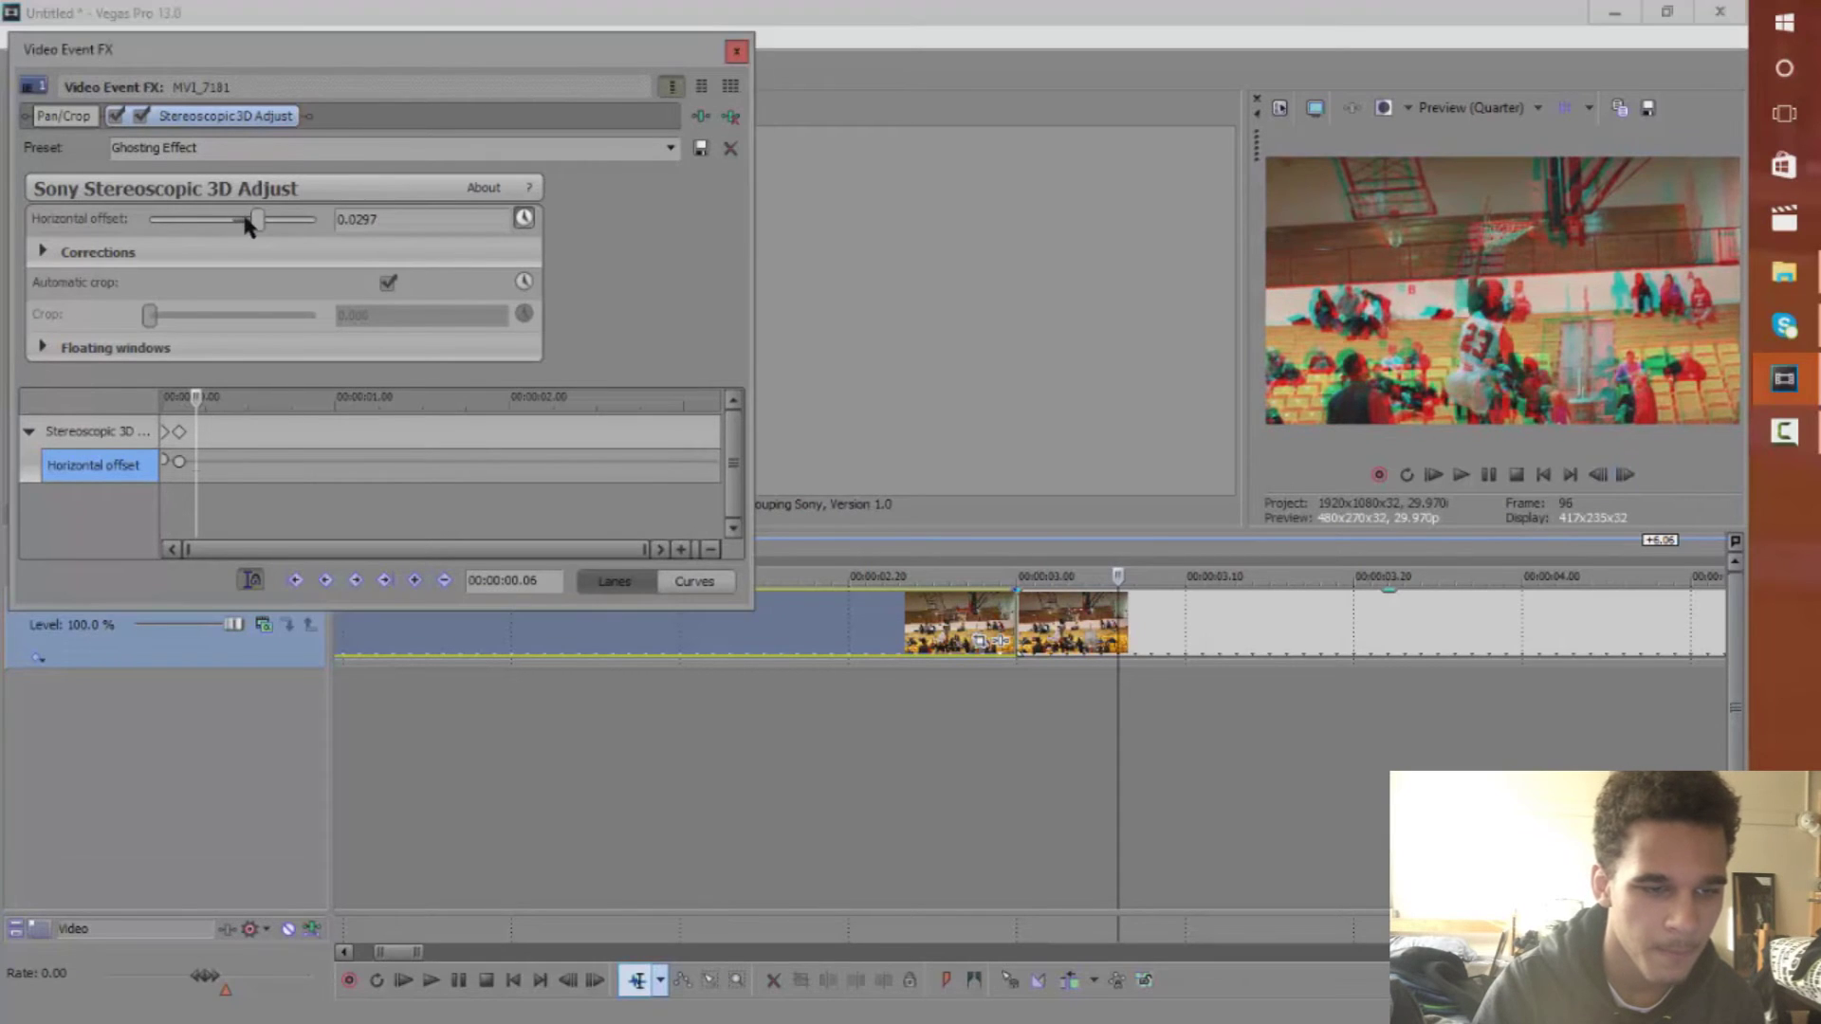
pyautogui.click(1624, 474)
pyautogui.click(1625, 474)
pyautogui.click(1624, 474)
pyautogui.click(1625, 474)
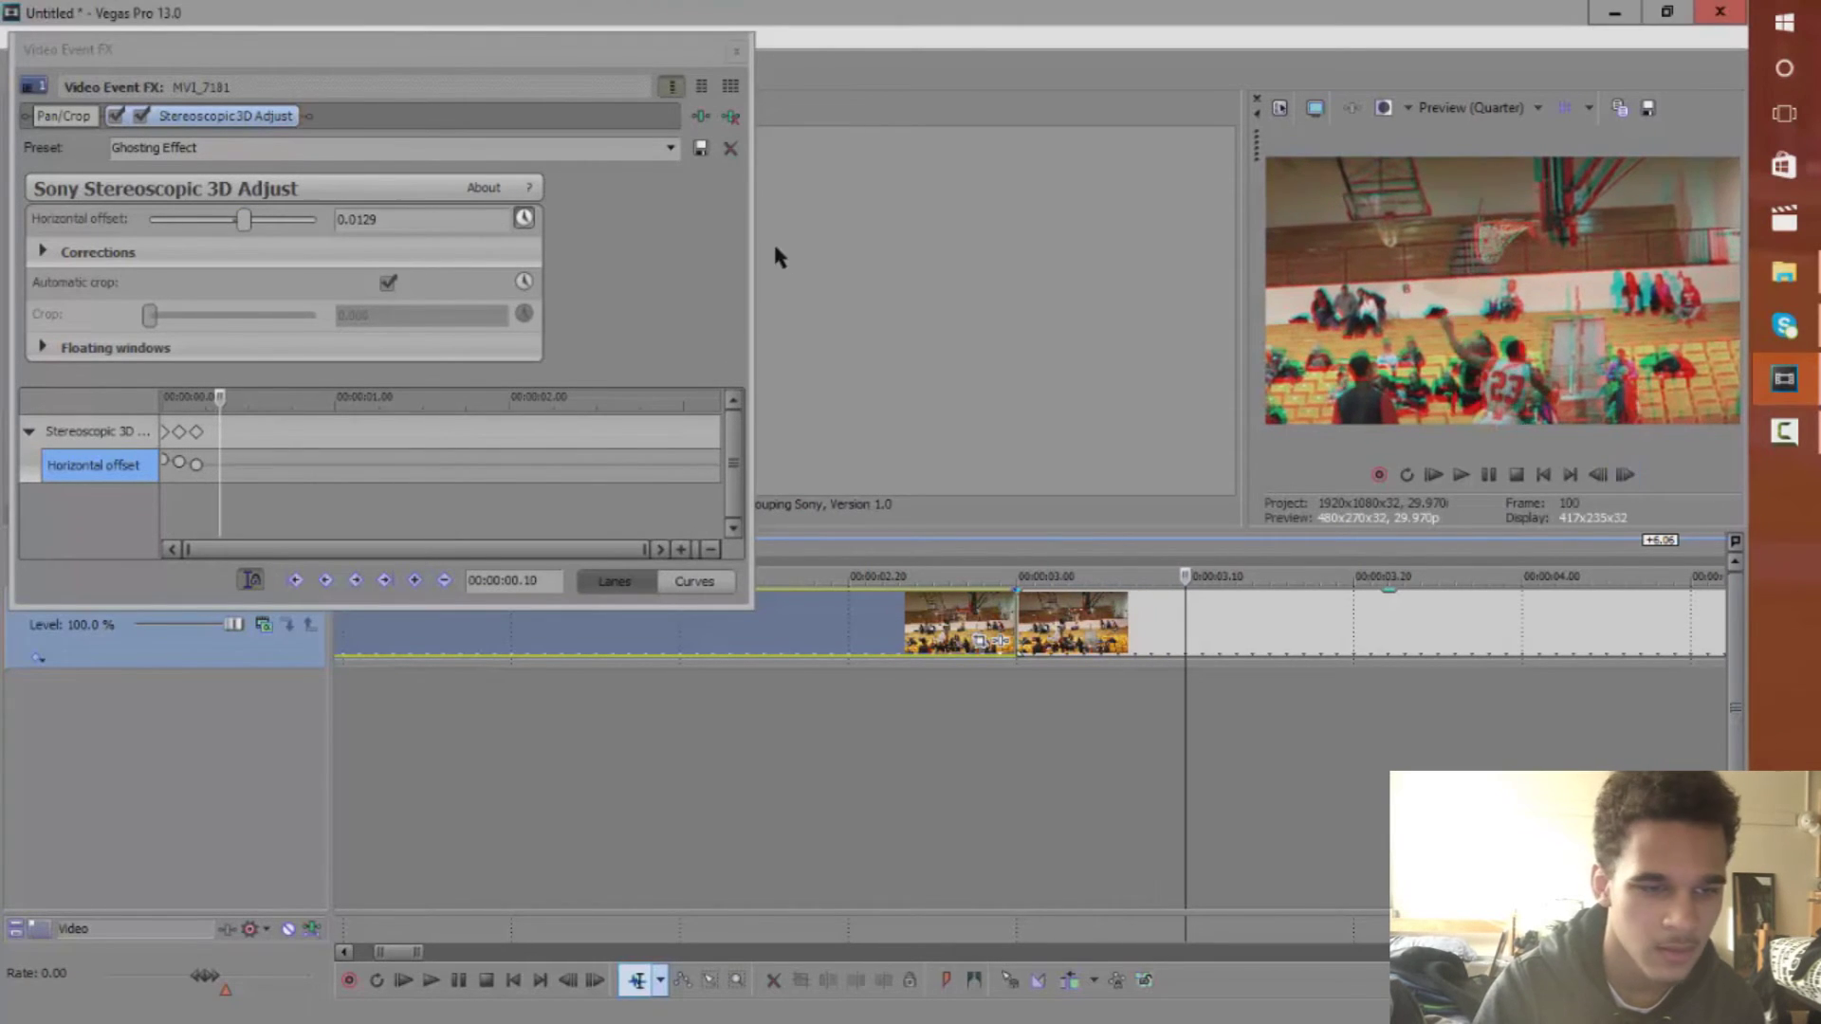
pyautogui.click(471, 217)
pyautogui.write('0')
pyautogui.press('Return')
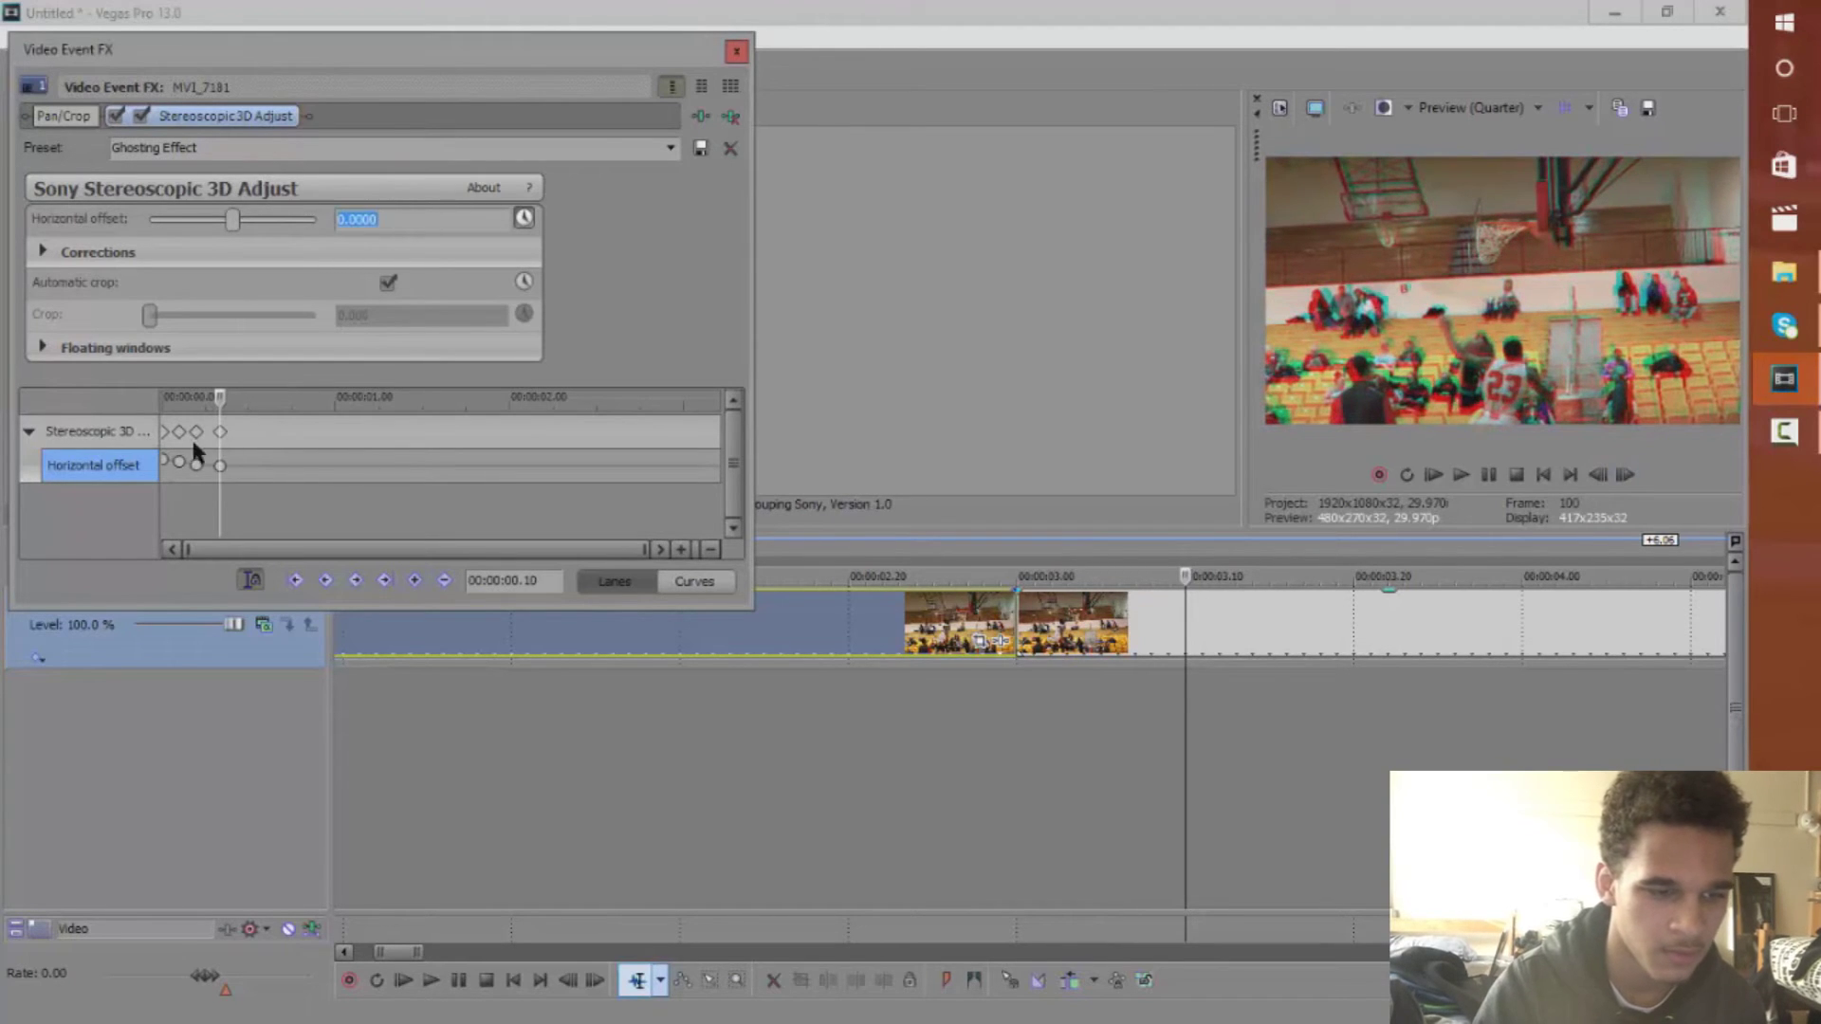
# Spread the later keyframes out, set the first offset to 0.0605, and close the effect window
pyautogui.click(296, 398)
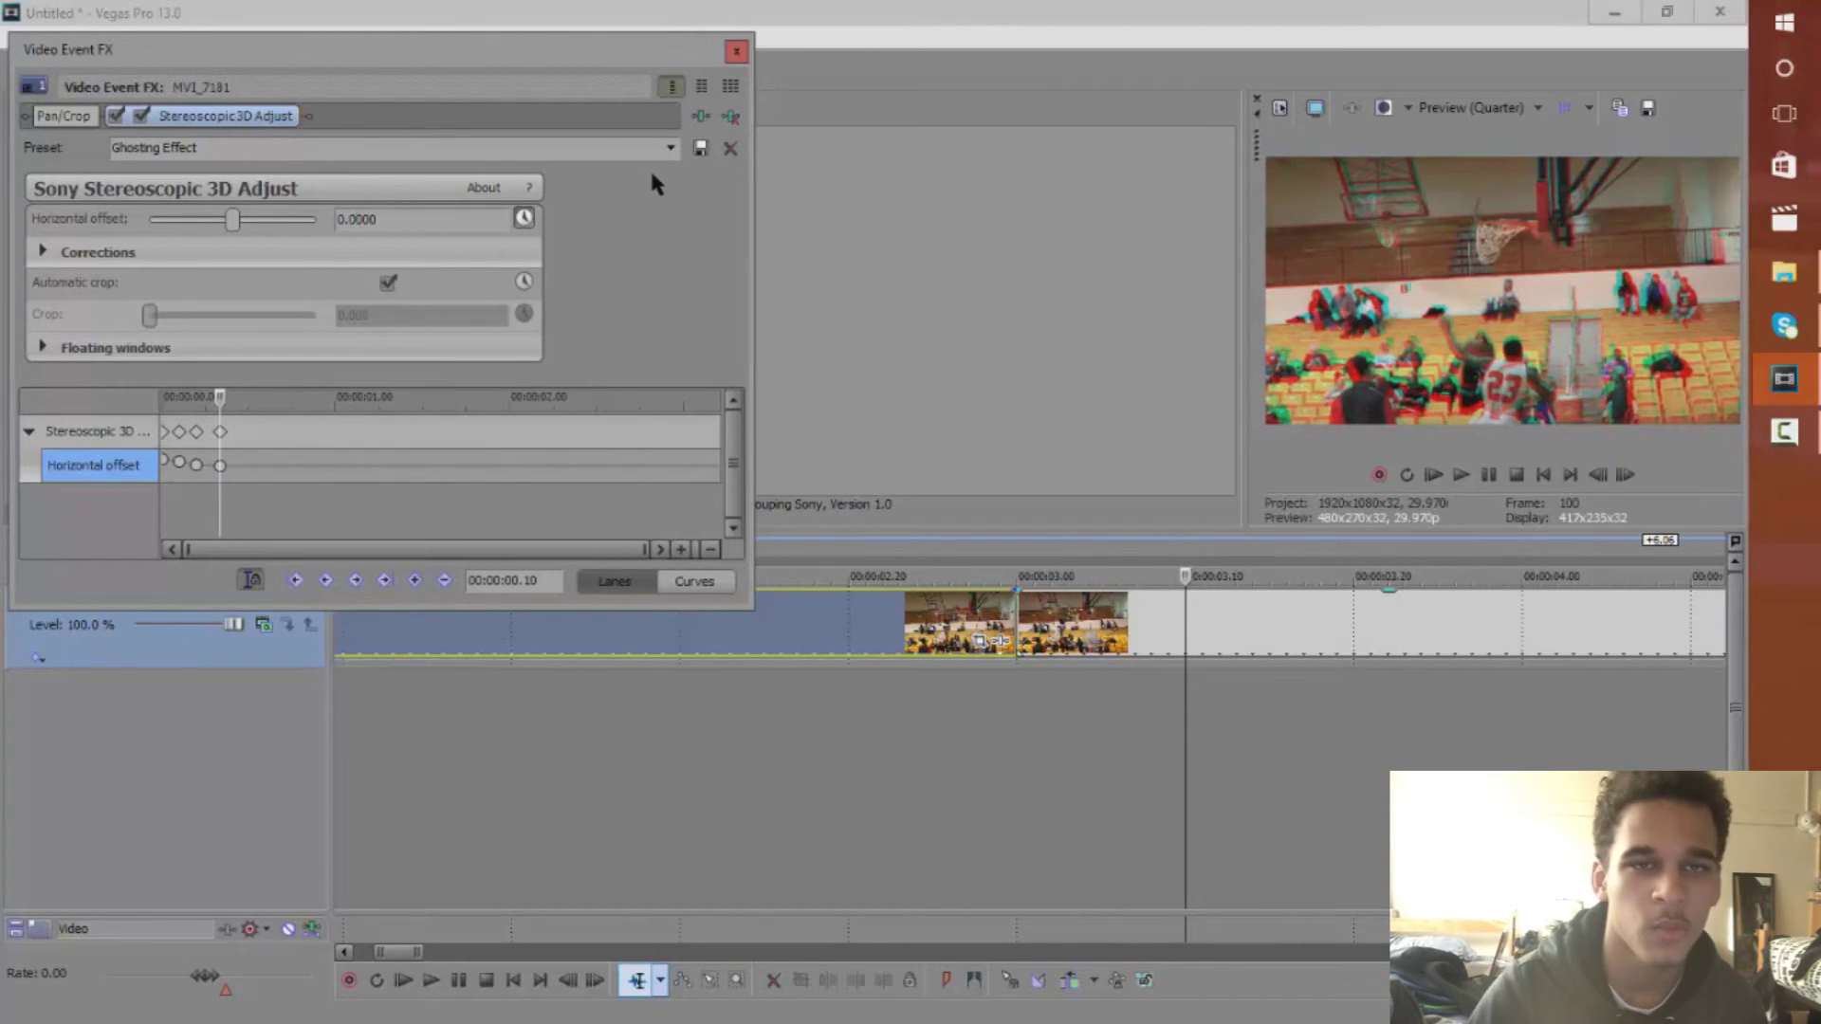
pyautogui.moveTo(222, 434); pyautogui.dragTo(332, 434)
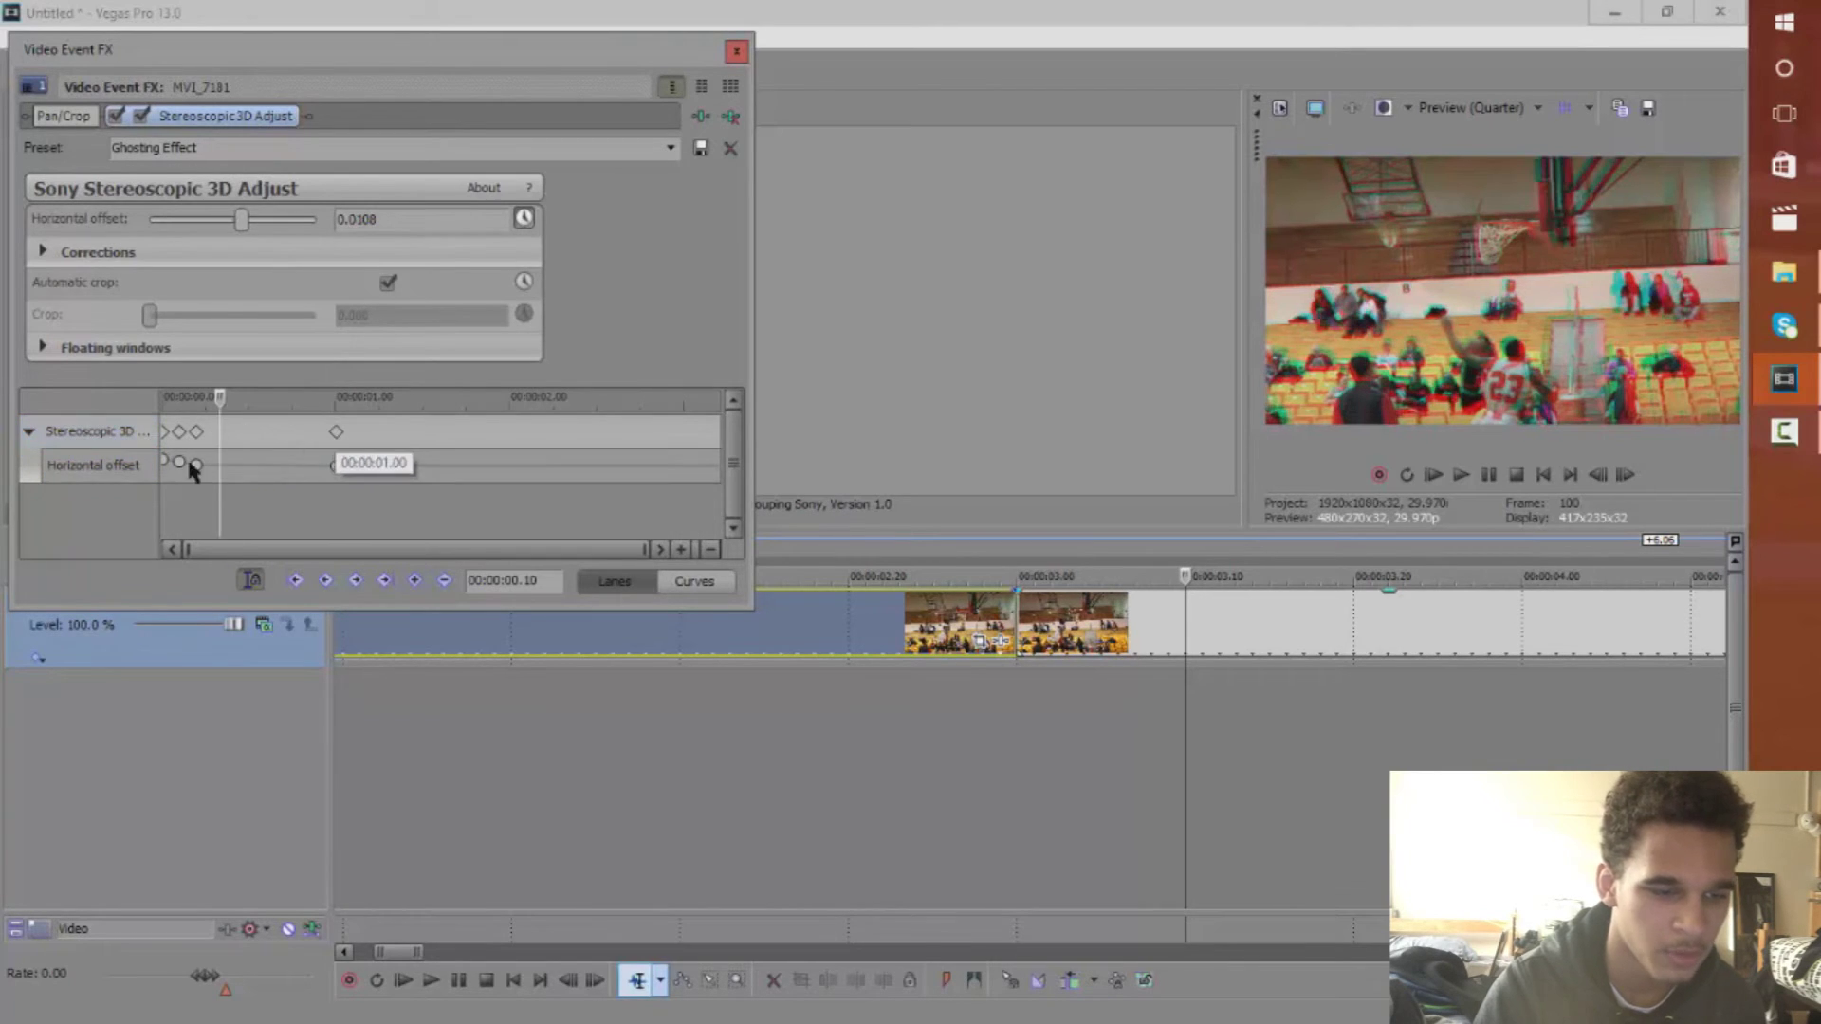
pyautogui.moveTo(196, 434)
pyautogui.mouseDown()
pyautogui.moveTo(284, 436)
pyautogui.moveTo(197, 430)
pyautogui.moveTo(232, 433)
pyautogui.mouseUp()
pyautogui.click(167, 432)
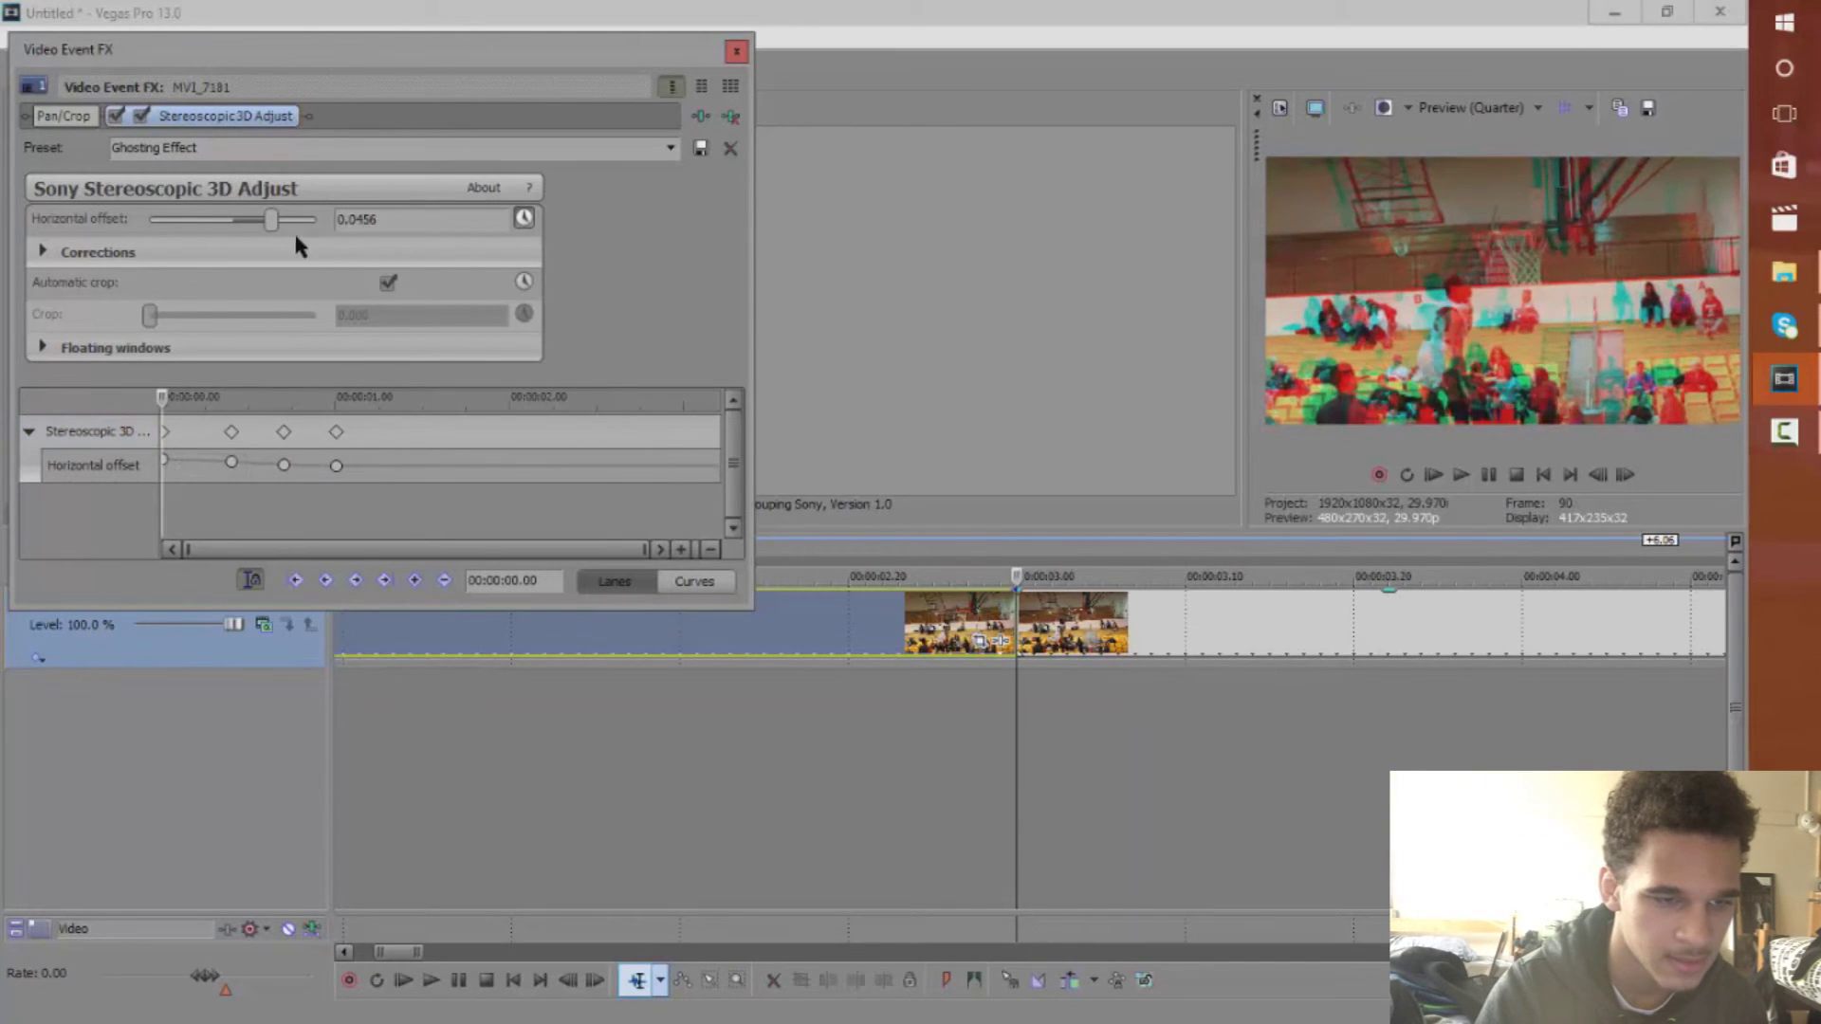
pyautogui.moveTo(272, 220); pyautogui.dragTo(283, 220)
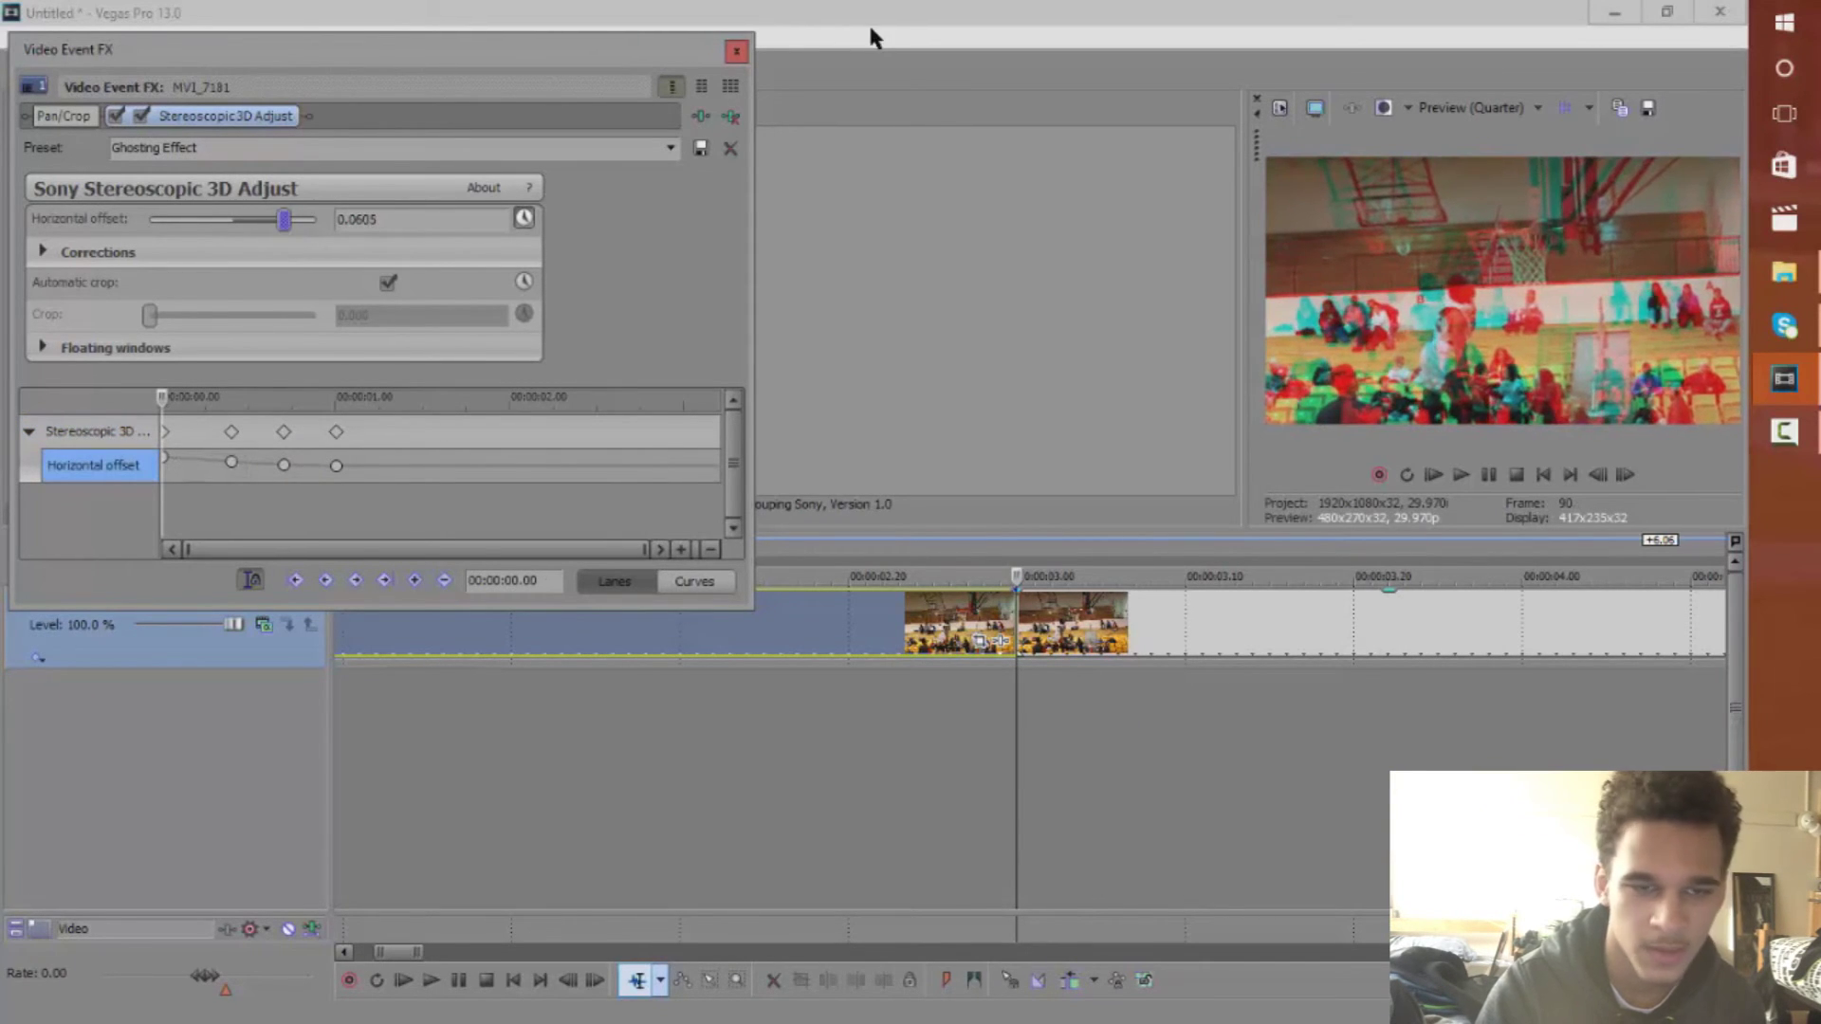
pyautogui.click(736, 52)
# Drag a time selection on the ruler from 00:00:00.00 to 00:00:06.05 covering all clips
pyautogui.scroll(-4, 825, 594)
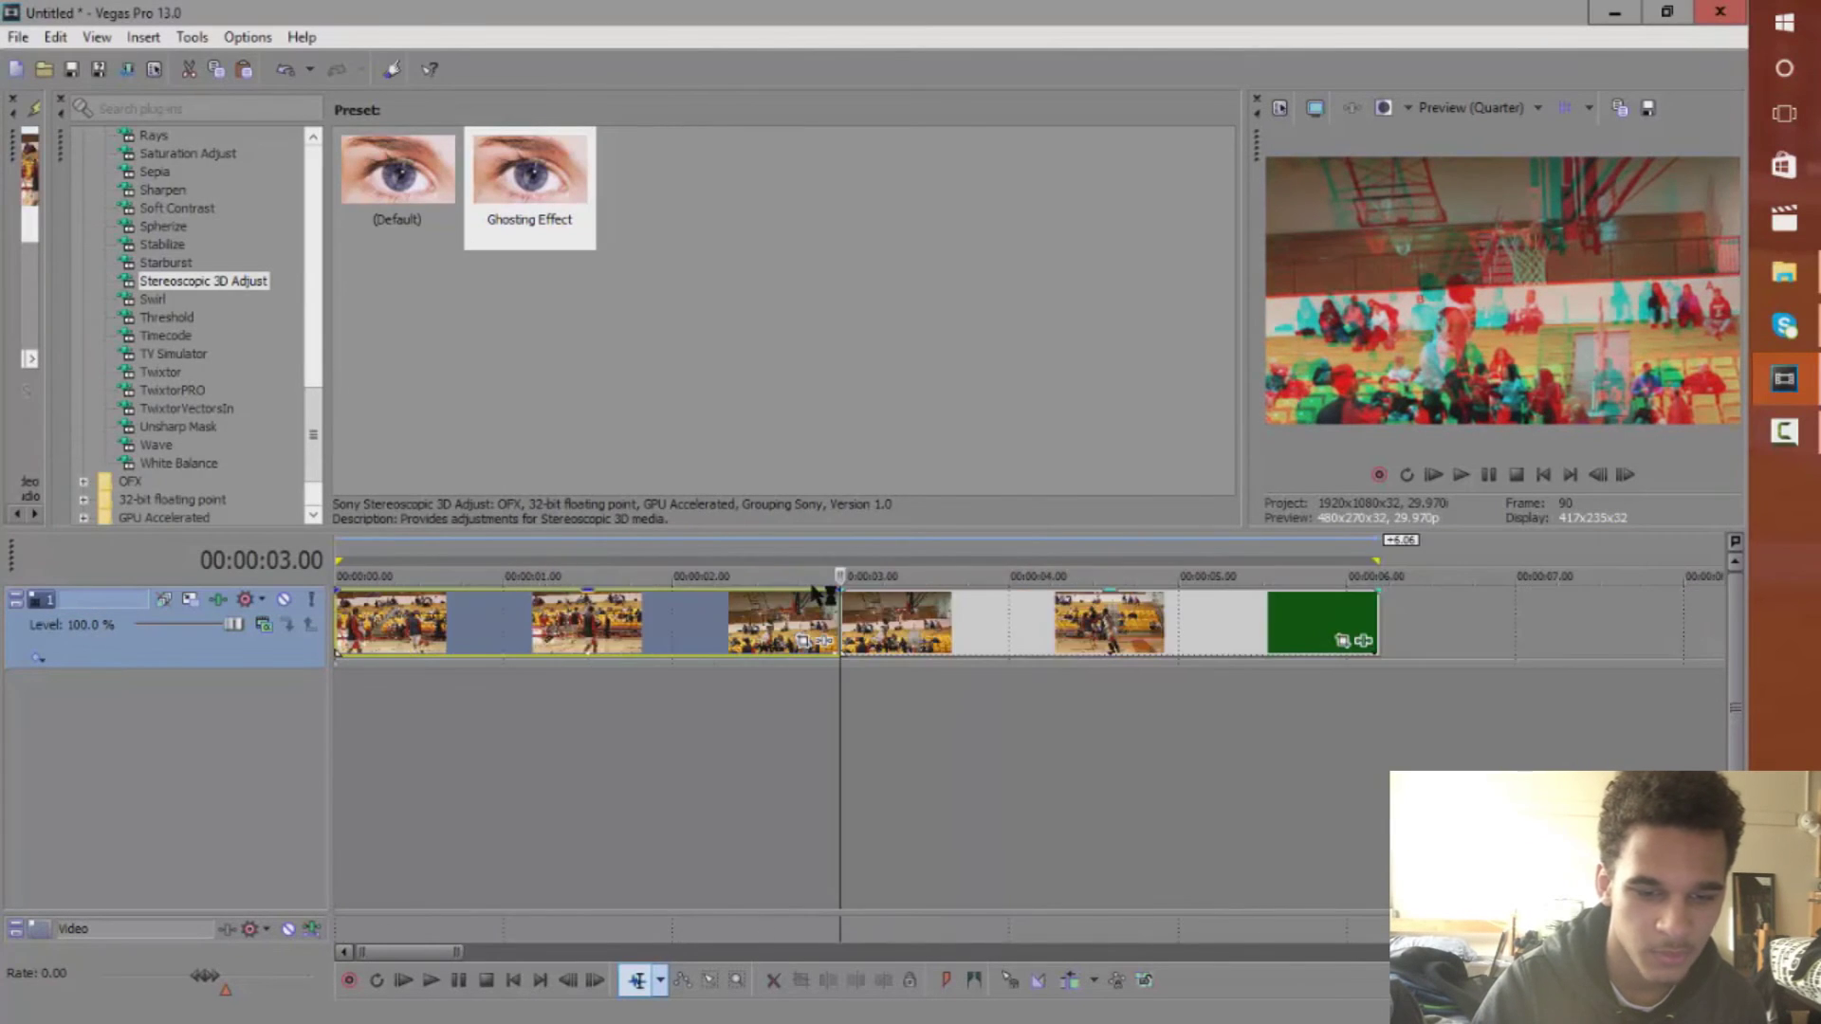
pyautogui.moveTo(649, 735); pyautogui.dragTo(1134, 689)
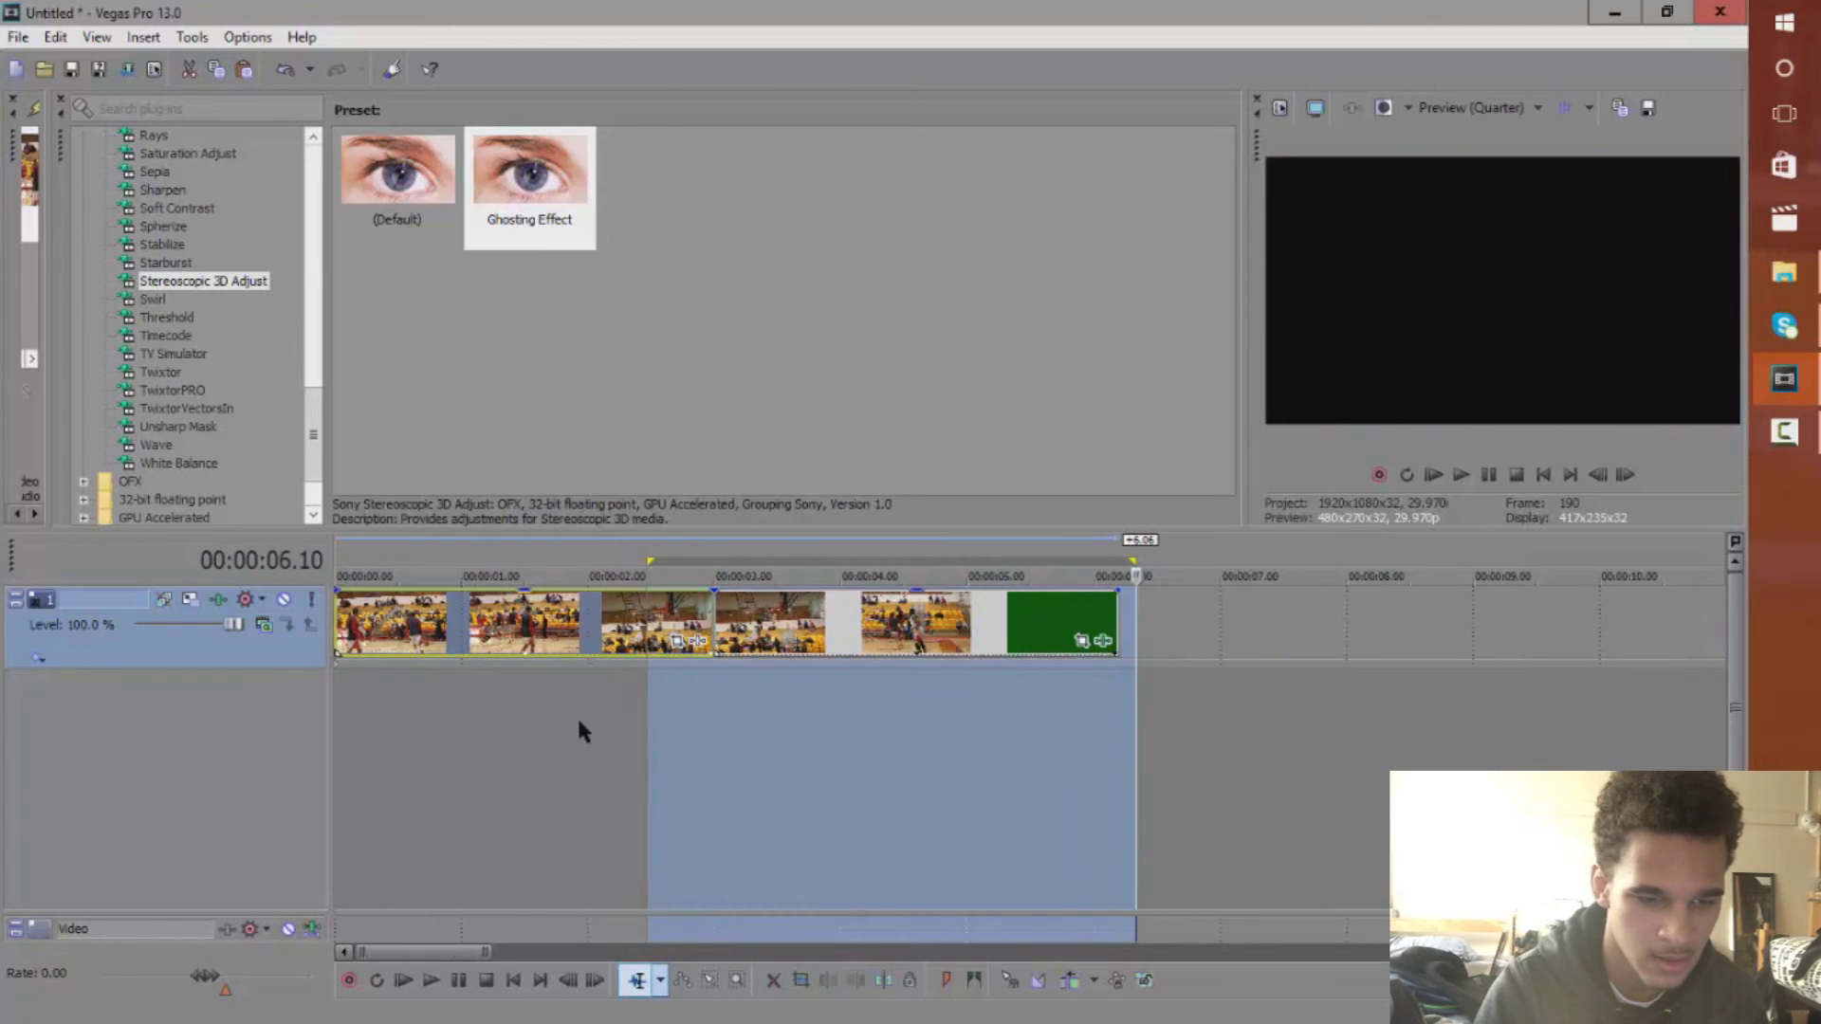
pyautogui.click(641, 562)
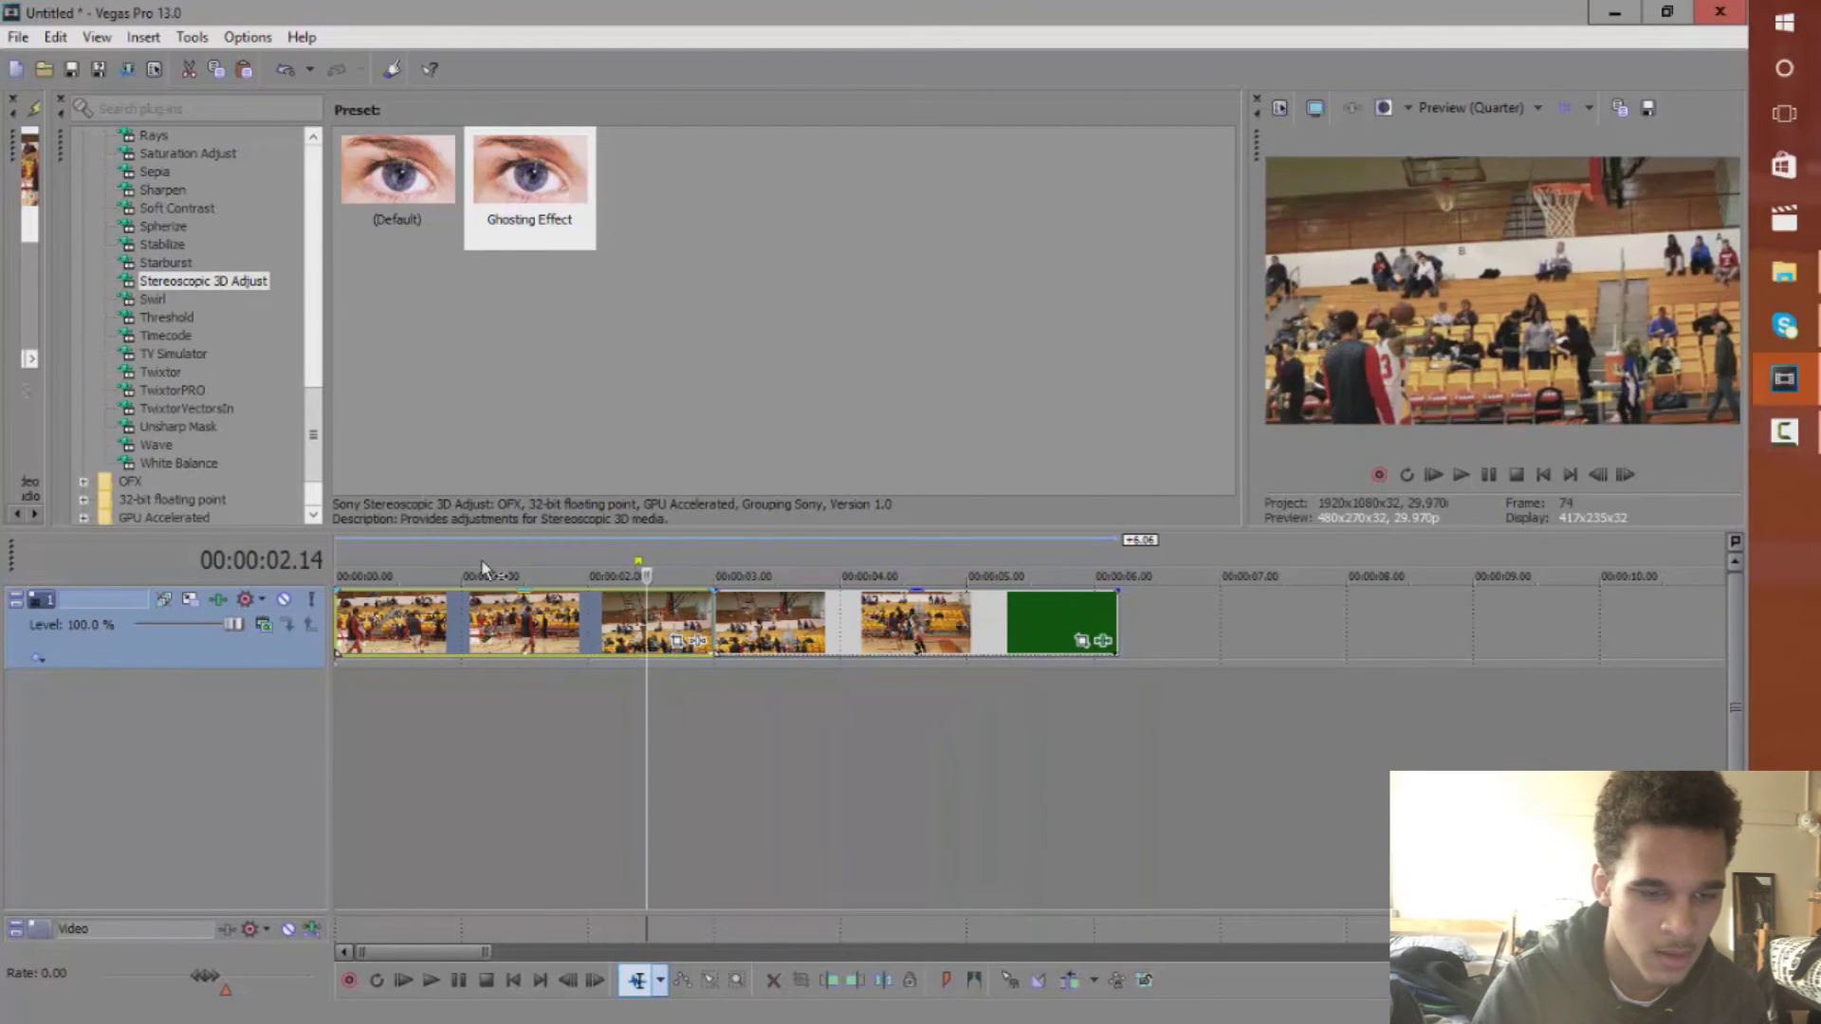
pyautogui.moveTo(376, 566); pyautogui.dragTo(1114, 586)
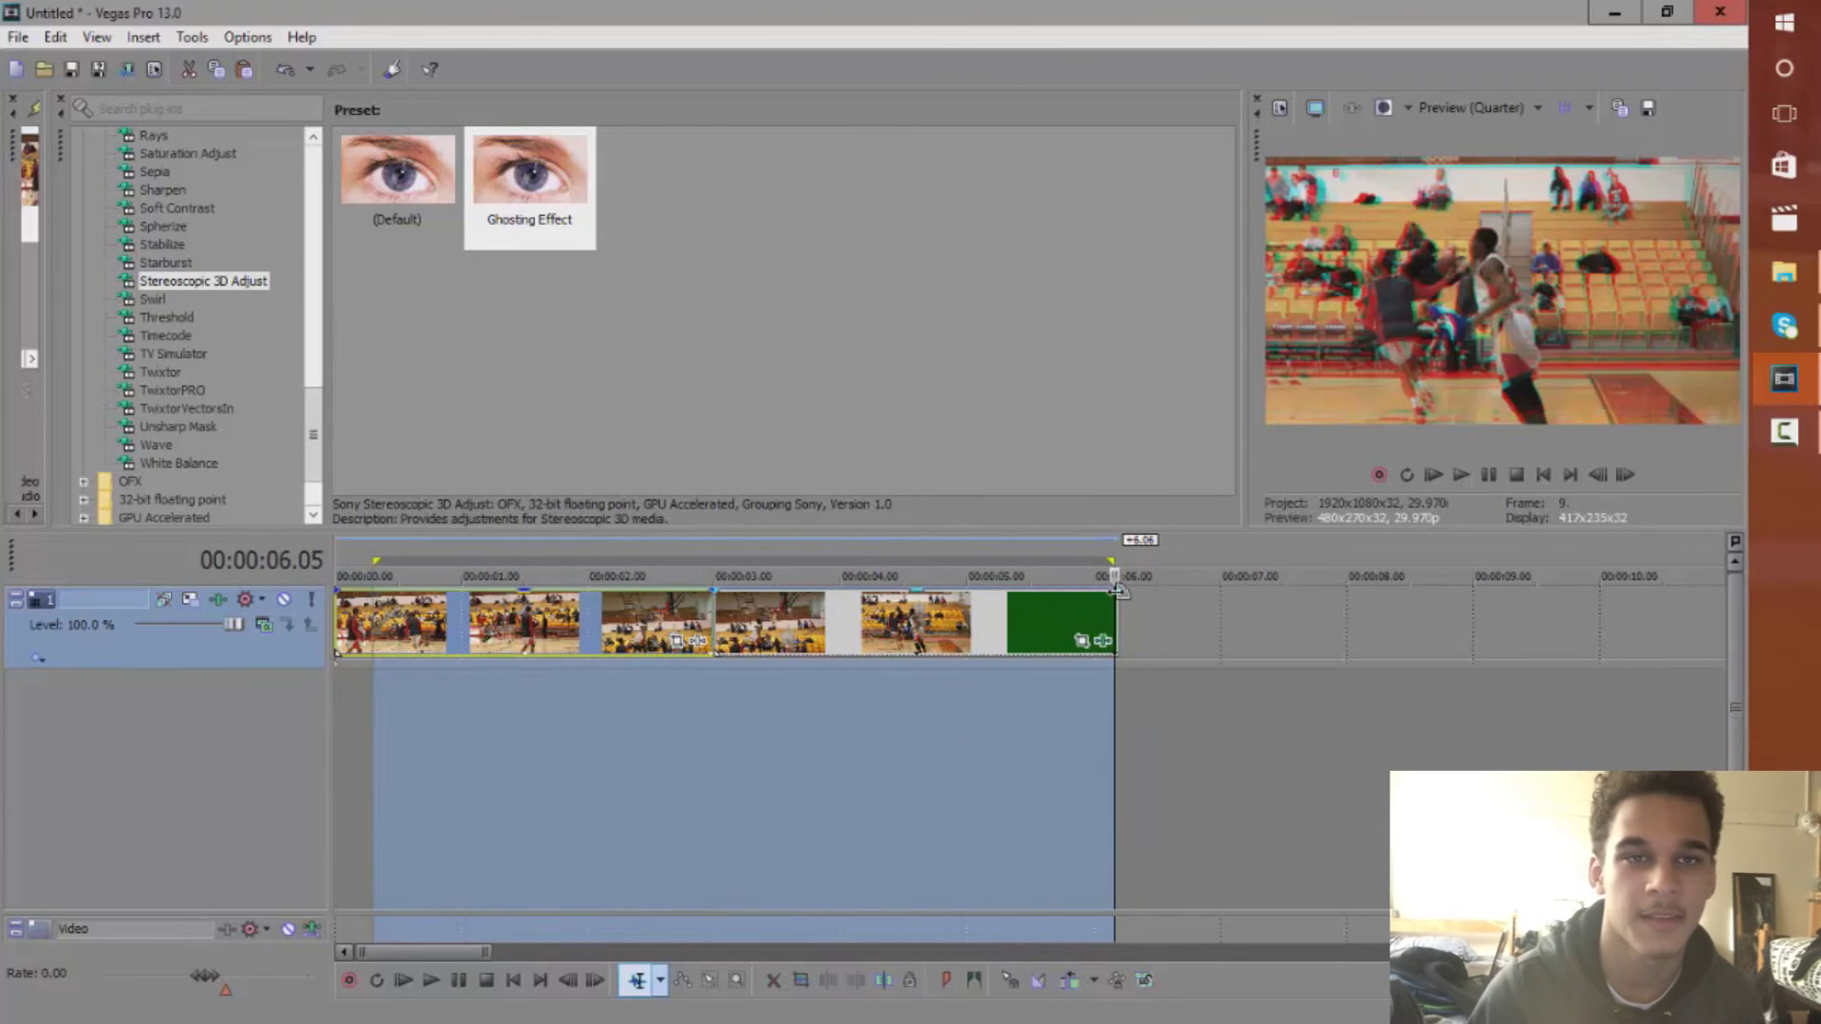